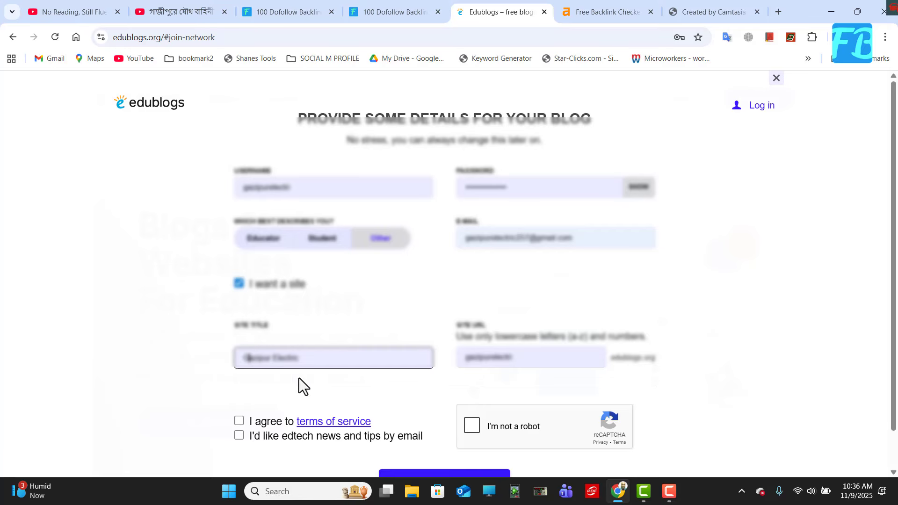
Accept the terms of service, opt in to edtech news and tips by email, and submit the blog registration.
left_click(239, 422)
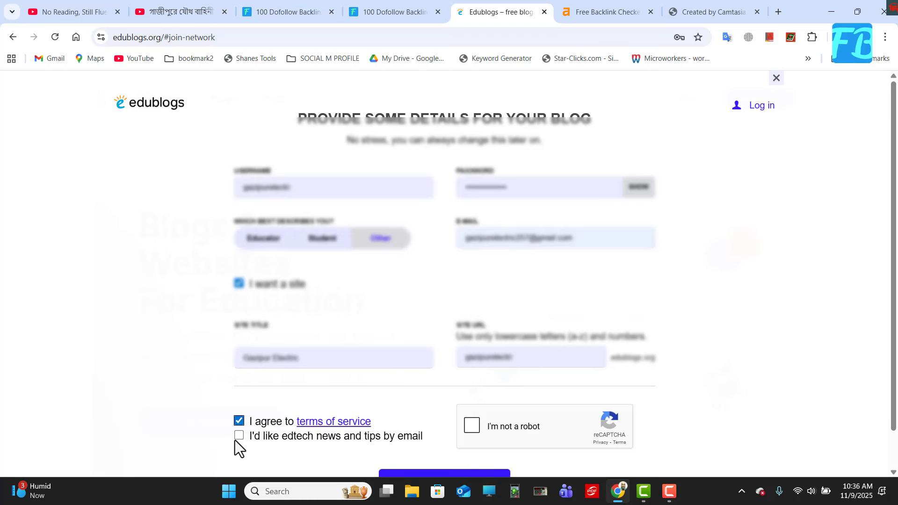
left_click(239, 437)
scroll(420, 409, "down", 1)
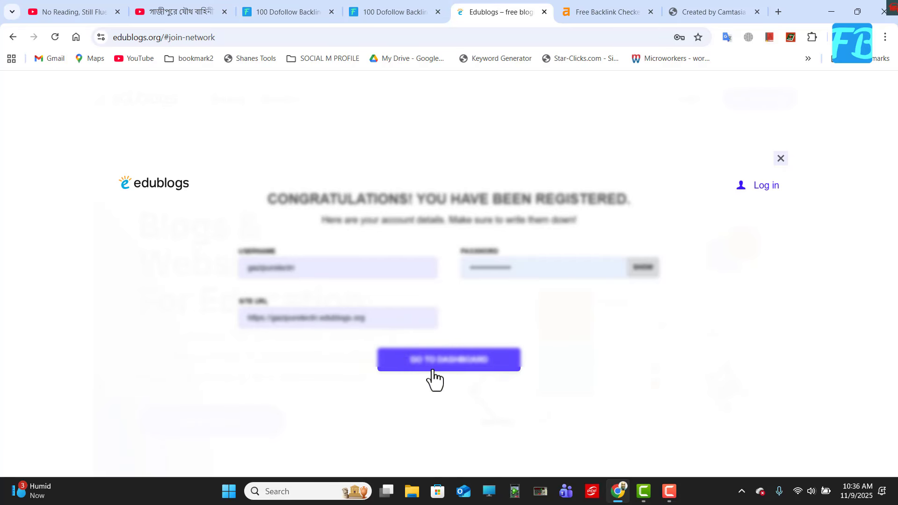
Open the new blog's dashboard and dismiss the CampusPress and saved-password notices.
left_click(457, 365)
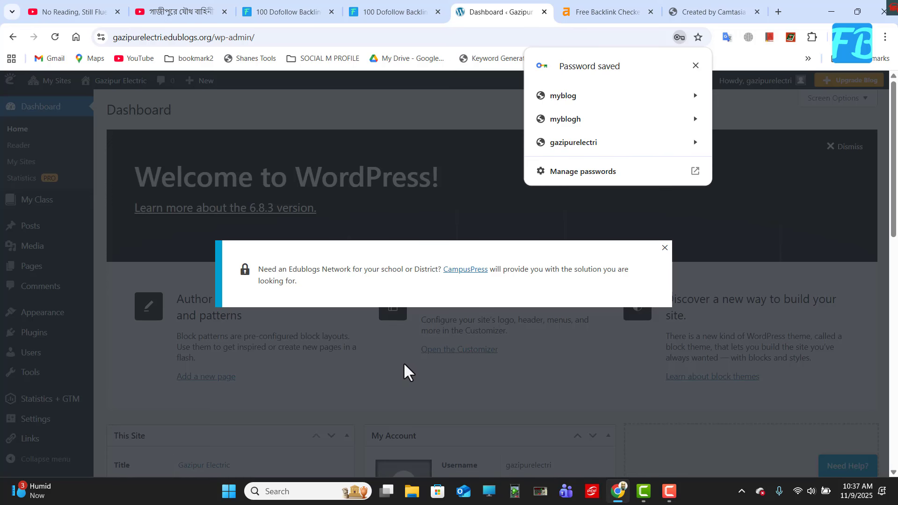
left_click(665, 250)
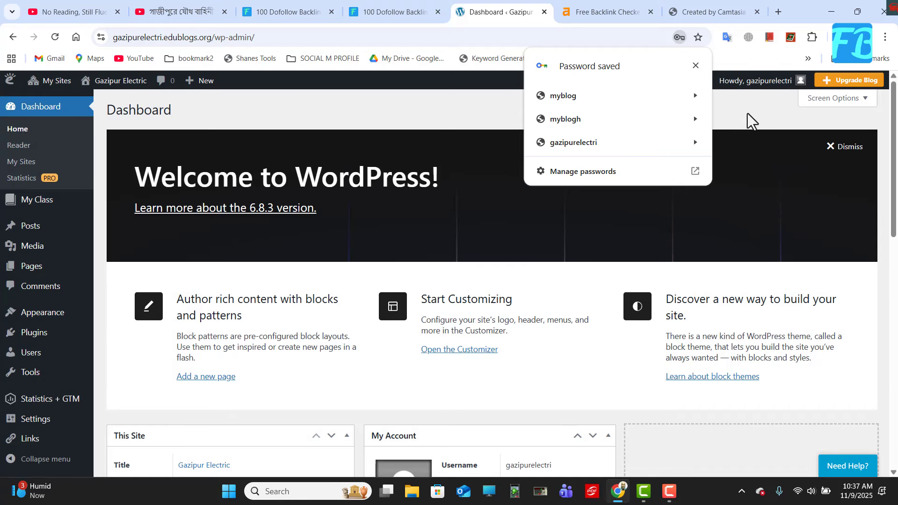
left_click(694, 66)
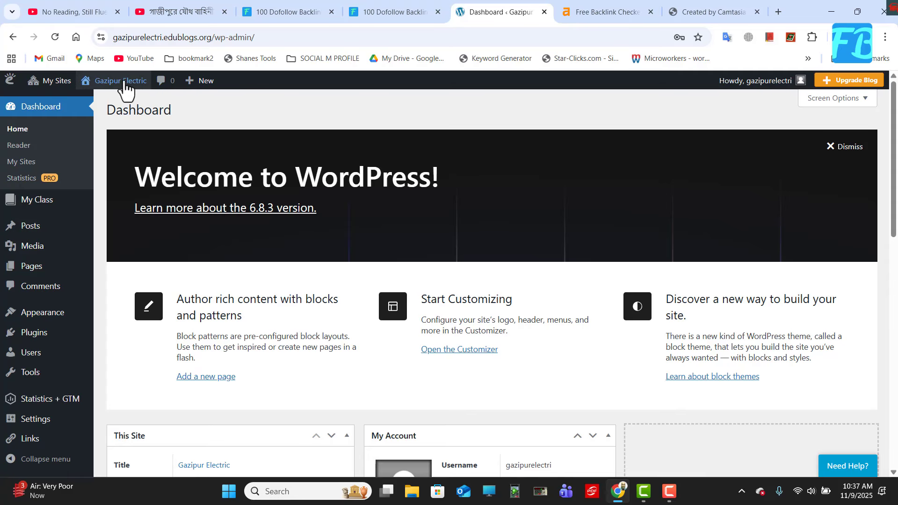
View the live Gazipur Electric blog and look through its homepage and sample post.
mouse_move(116, 87)
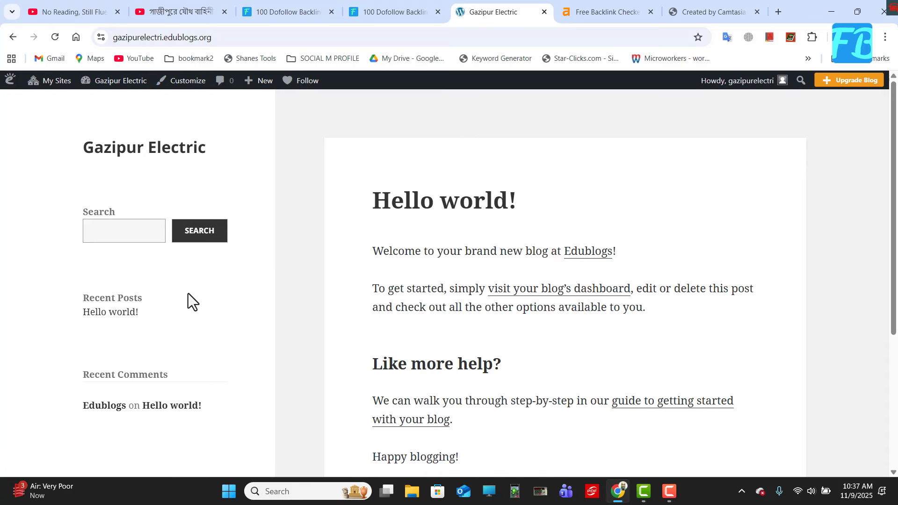
scroll(318, 281, "down", 3)
scroll(354, 367, "down", 1)
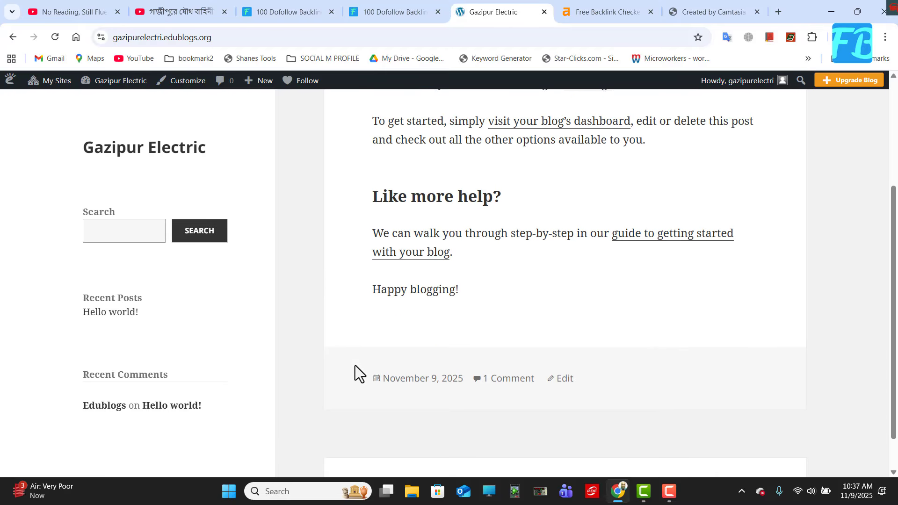
scroll(354, 360, "up", 3)
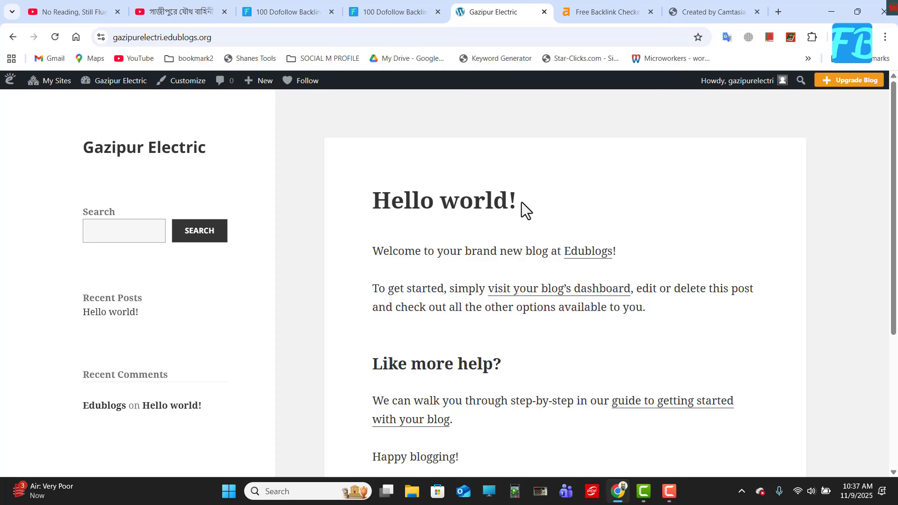
scroll(496, 316, "down", 3)
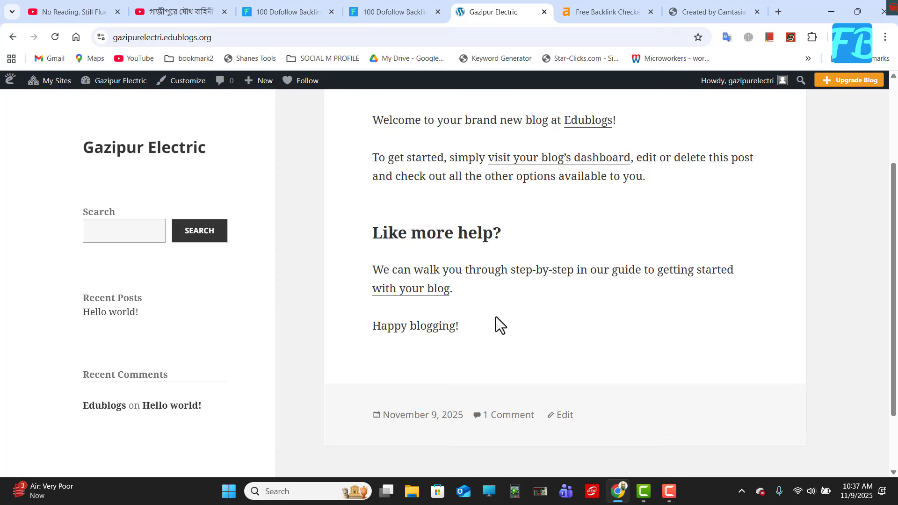
scroll(484, 306, "up", 1)
scroll(484, 307, "up", 2)
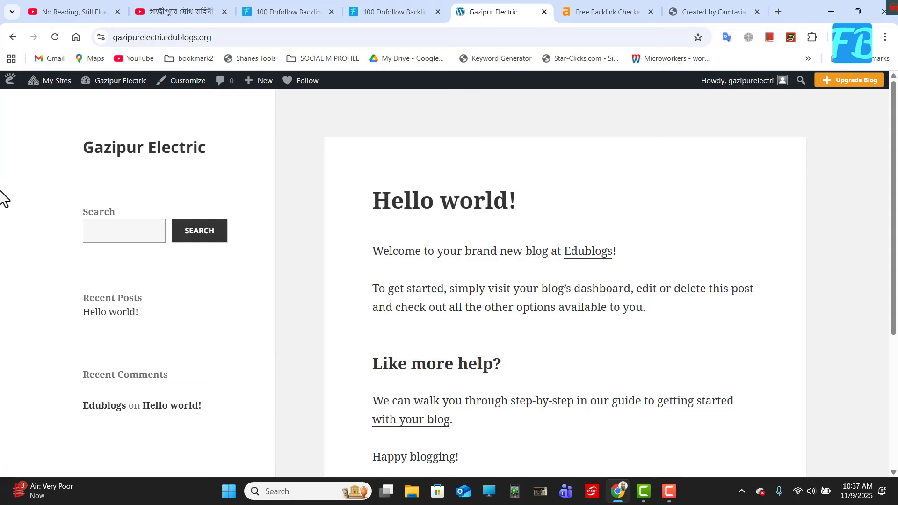
Start a new post from the blog's post list and go through the editor's welcome guide to the end.
left_click(50, 81)
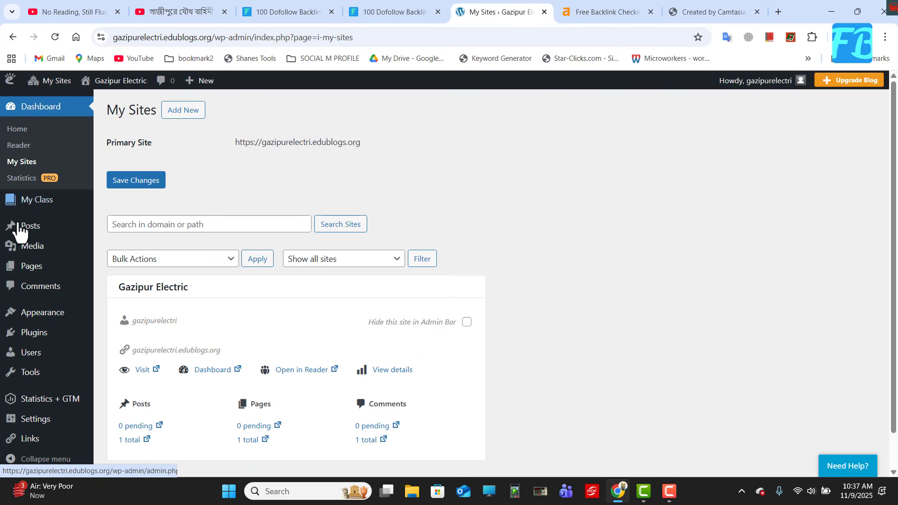
mouse_move(19, 228)
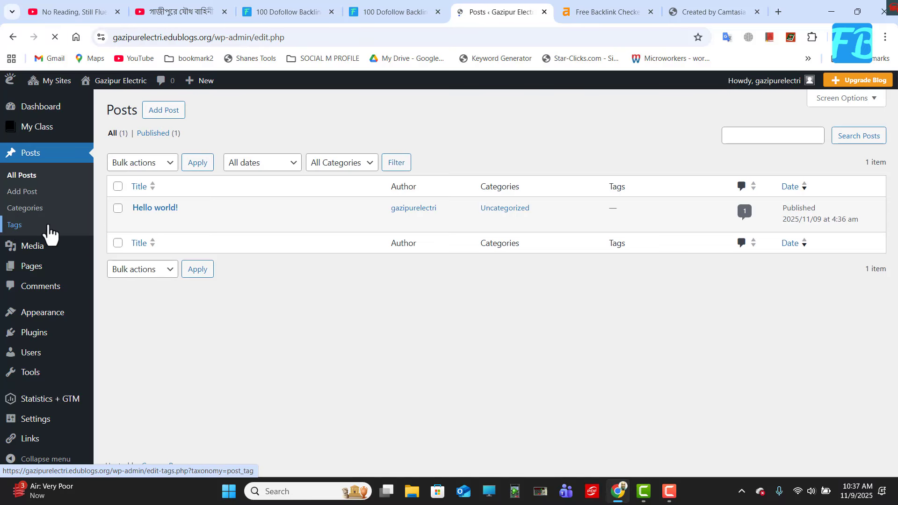
left_click(166, 113)
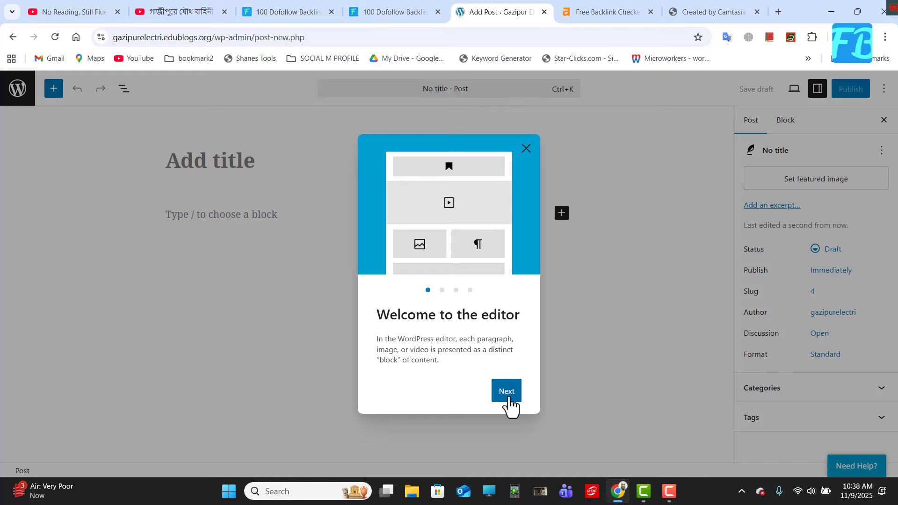
left_click(507, 398)
left_click(507, 397)
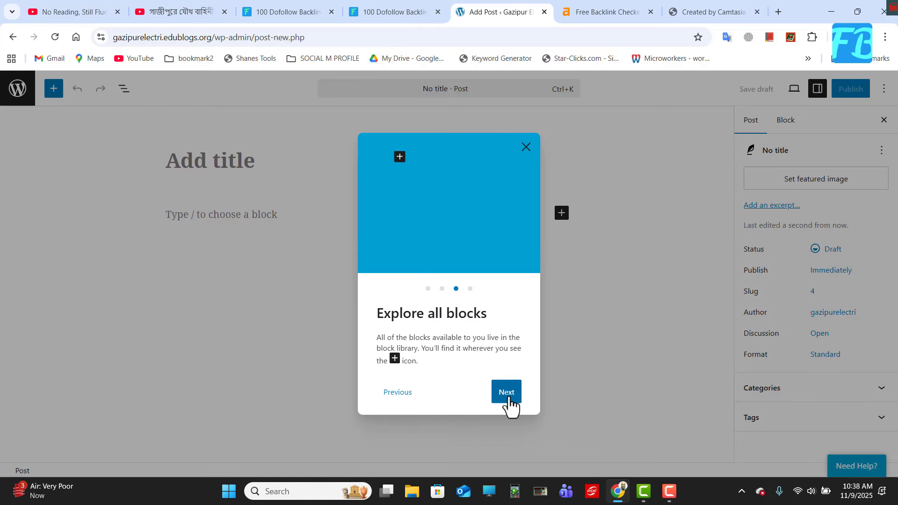
left_click(507, 397)
left_click(507, 398)
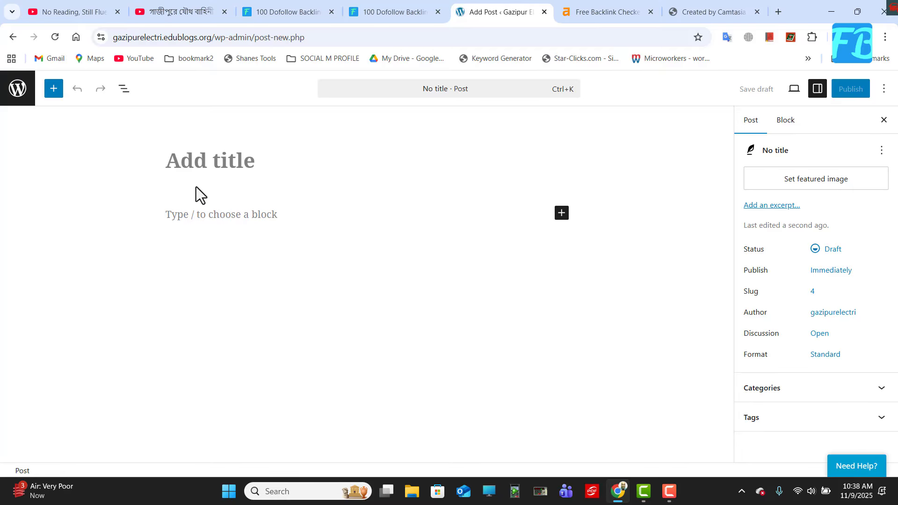
Reuse the browser page holding the Camtasia video to search Google for "gazipur electric" and open the Gazipur Electric website.
left_click(720, 5)
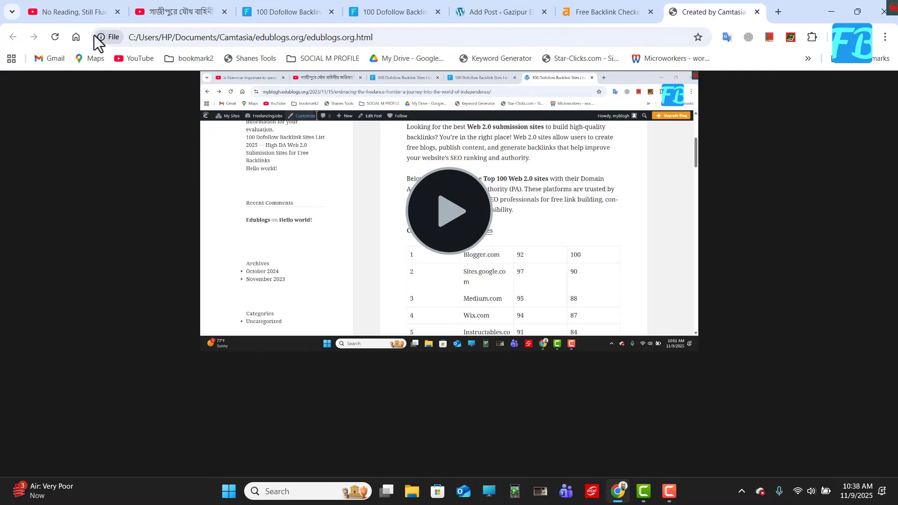
left_click(76, 37)
left_click(125, 36)
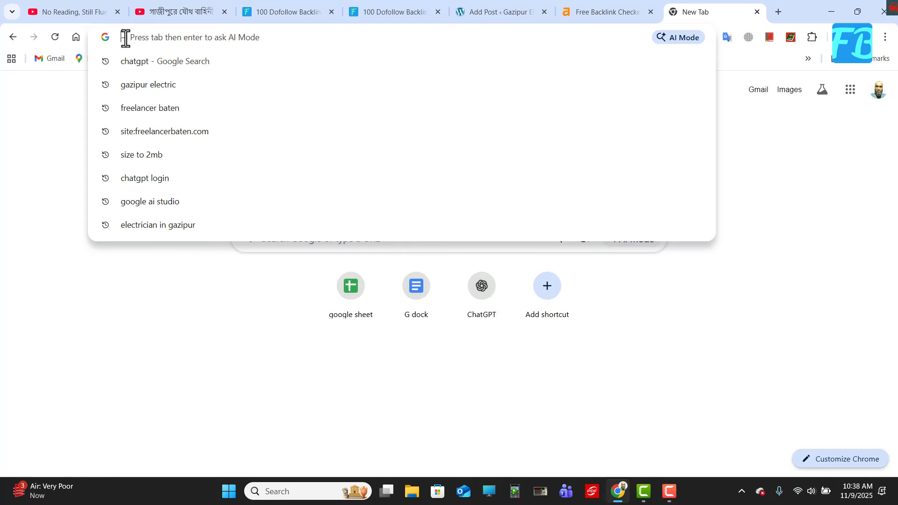
left_click(130, 85)
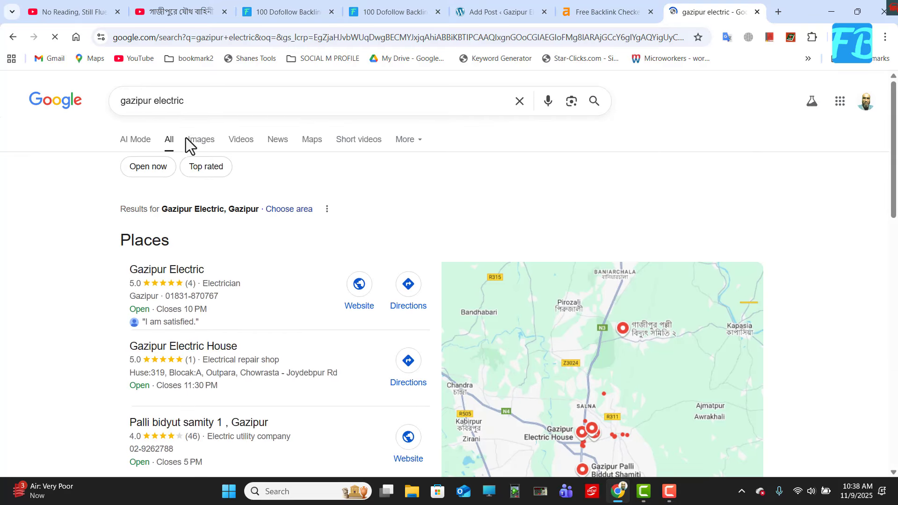
scroll(381, 266, "down", 5)
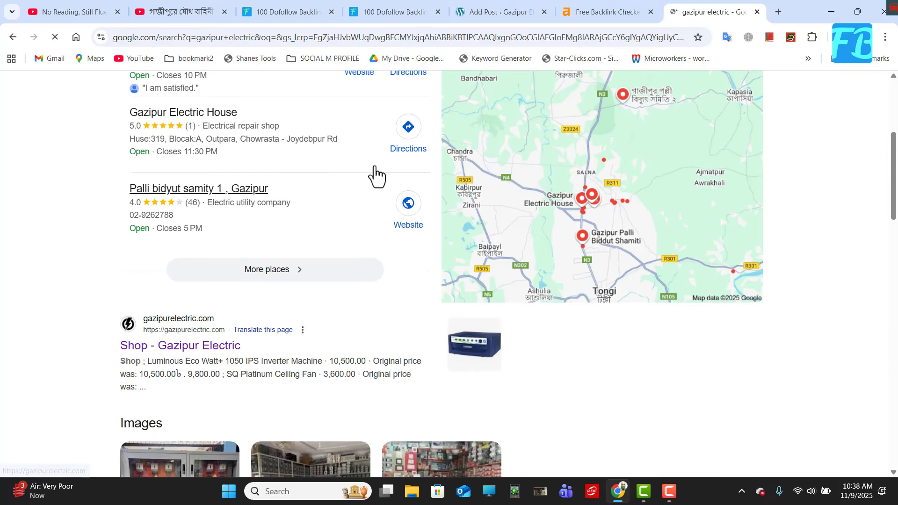
scroll(371, 209, "up", 3)
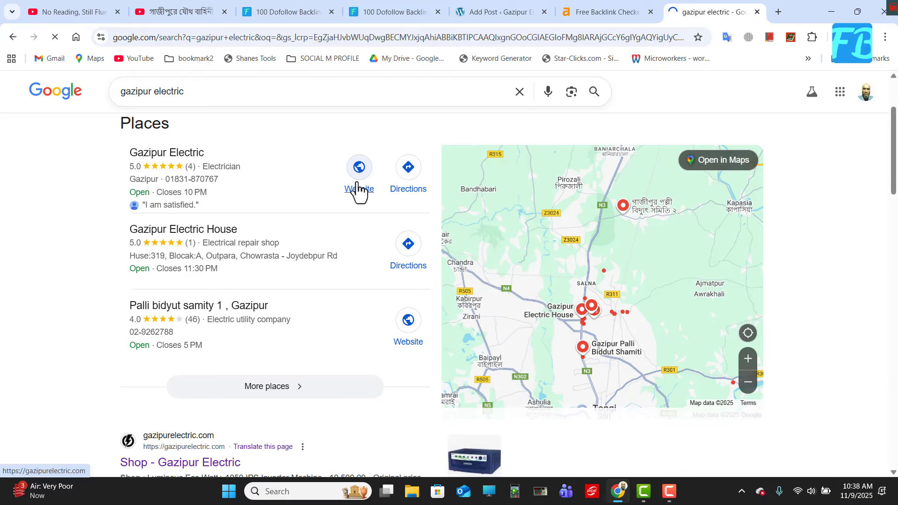
left_click(358, 187)
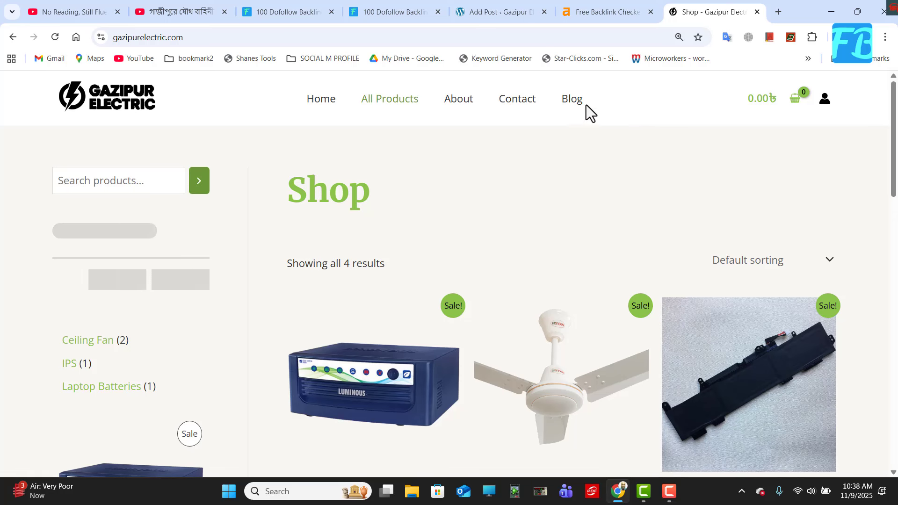
Open the article "Uninterrupted Power: Finding the Best IPS in Gazipur for Your Home & Business" from the website's blog.
left_click(578, 102)
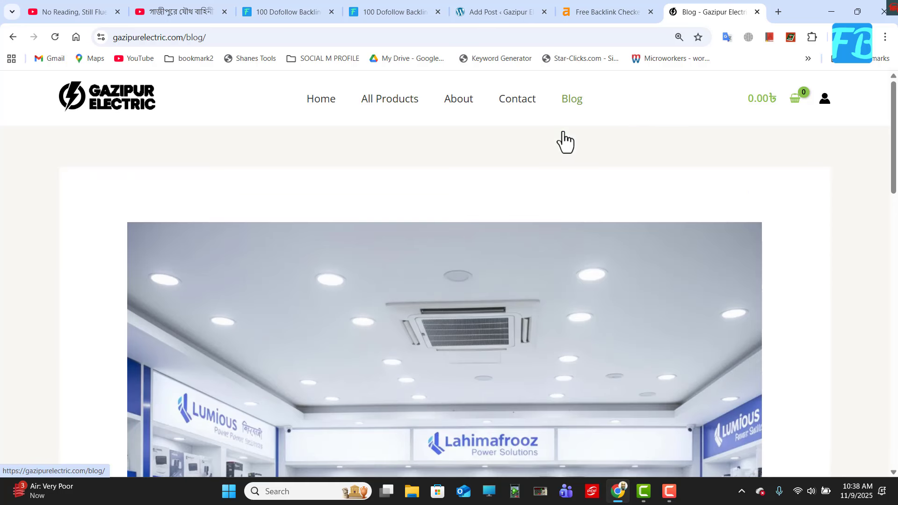
scroll(510, 222, "down", 10)
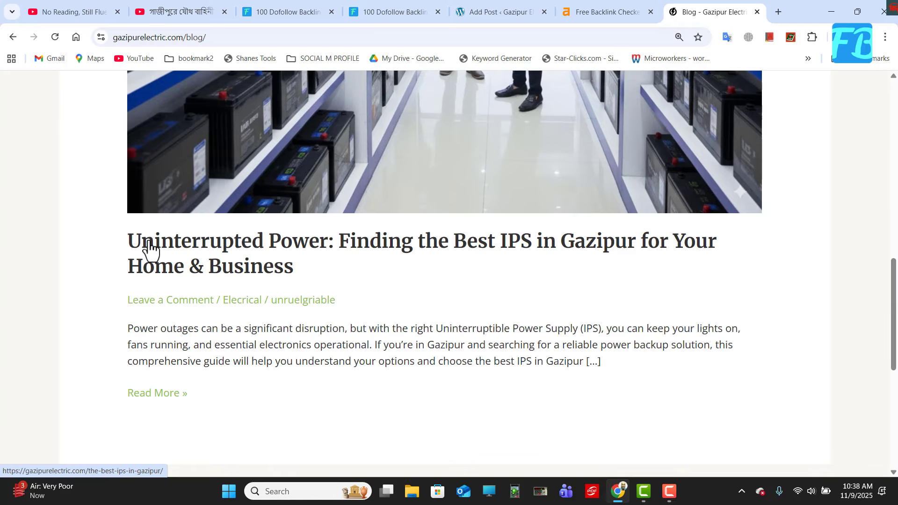
left_click_drag(125, 242, 280, 271)
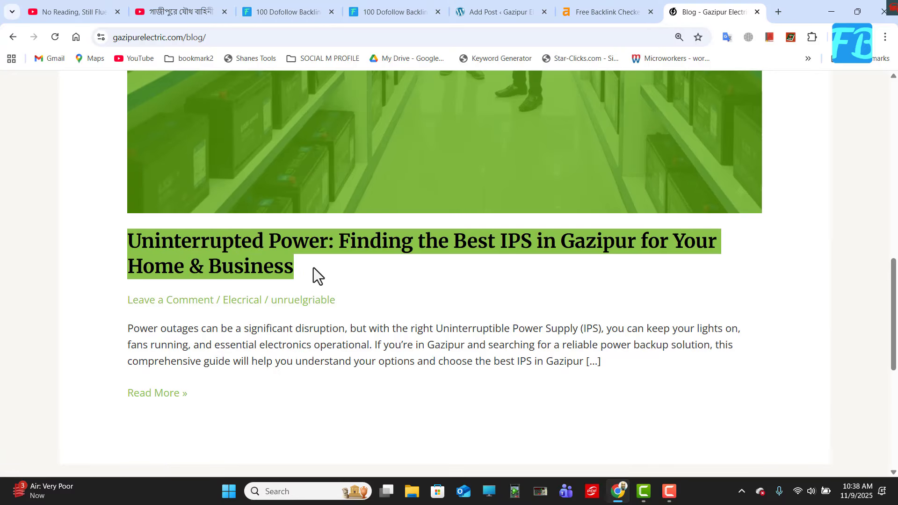
scroll(358, 297, "down", 4)
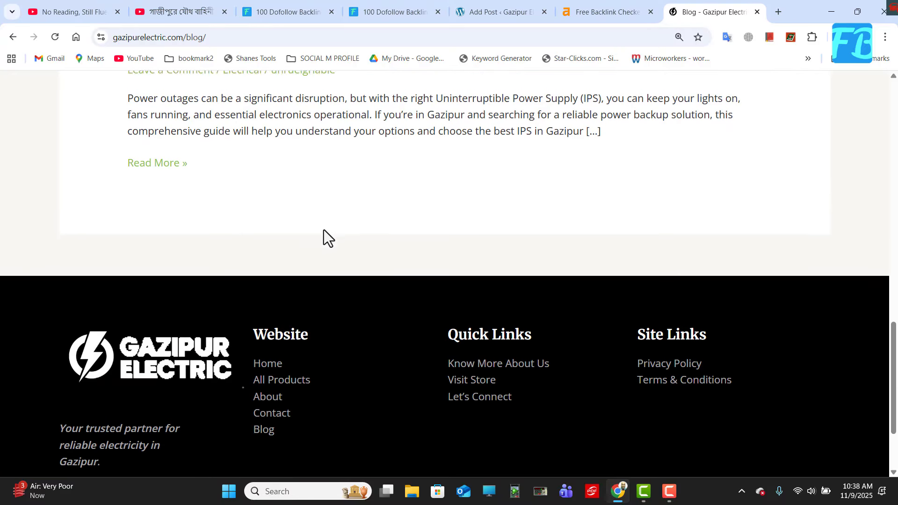
scroll(323, 237, "up", 4)
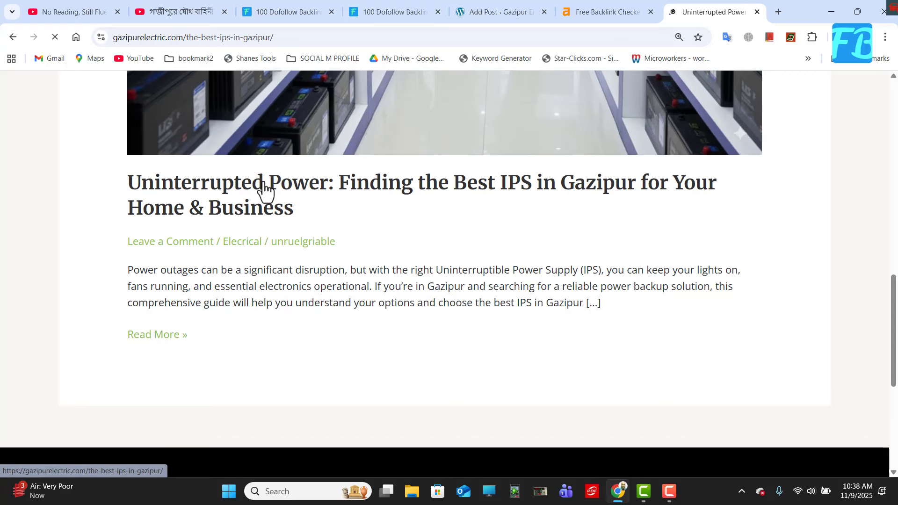
Copy the article's title, "Uninterrupted Power: Finding the Best IPS in Gazipur for Your Home & Business", into the new post's title.
scroll(293, 282, "down", 6)
scroll(299, 269, "down", 5)
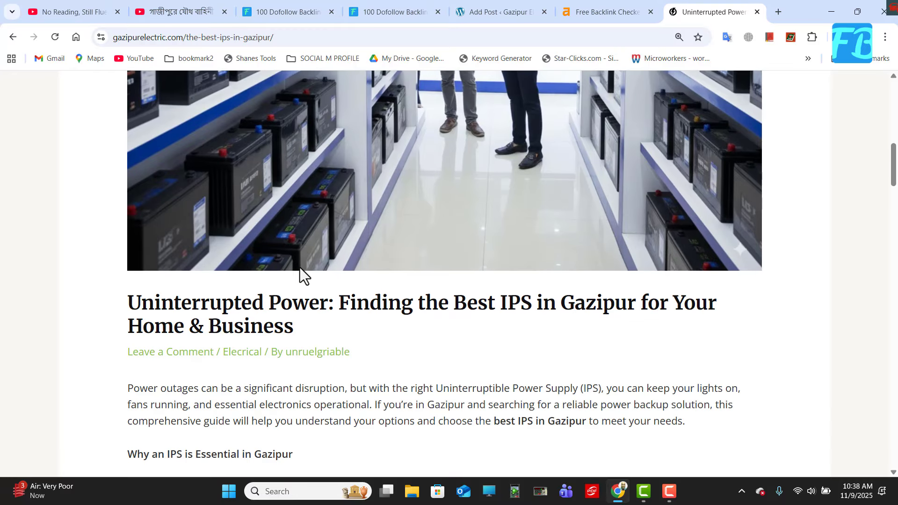
scroll(299, 264, "up", 1)
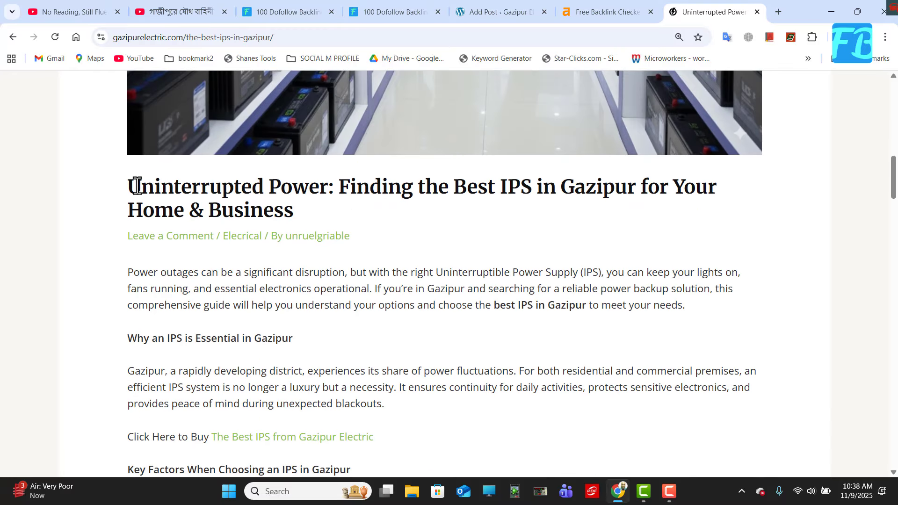
left_click_drag(126, 181, 299, 215)
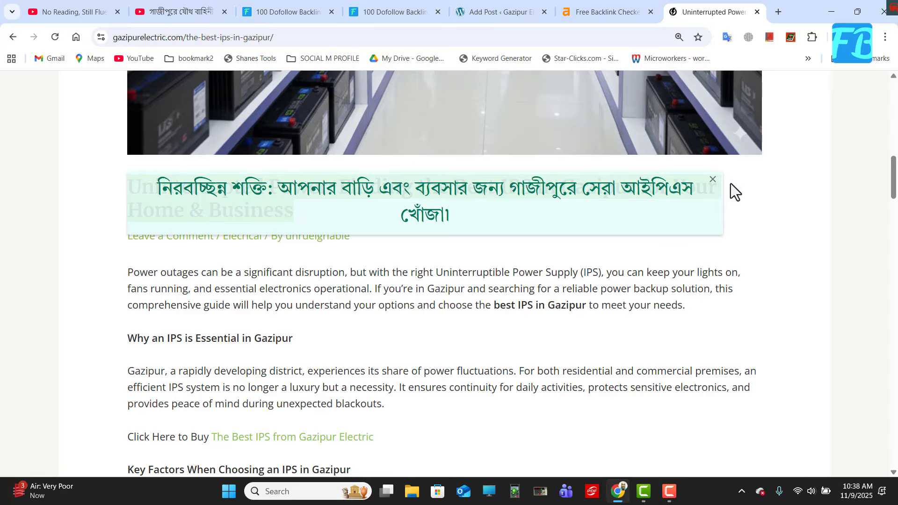
left_click(711, 181)
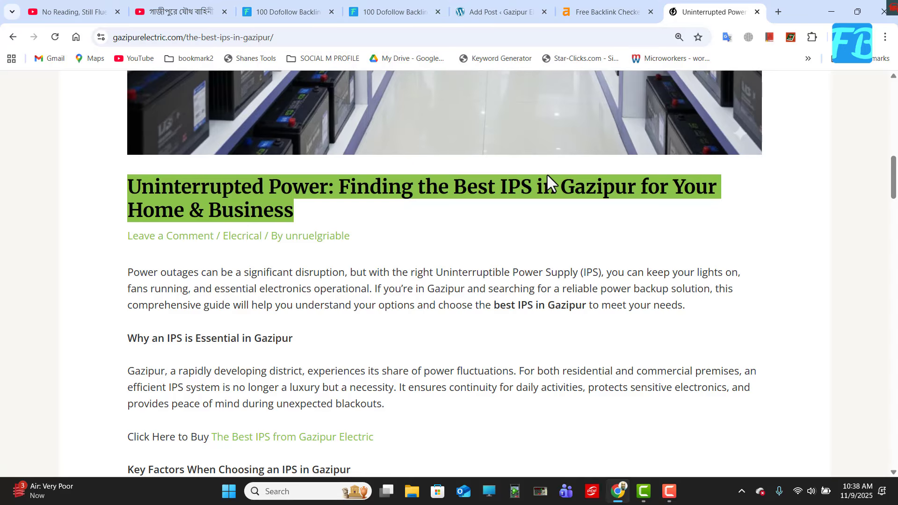
right_click(543, 187)
left_click(579, 202)
left_click(484, 10)
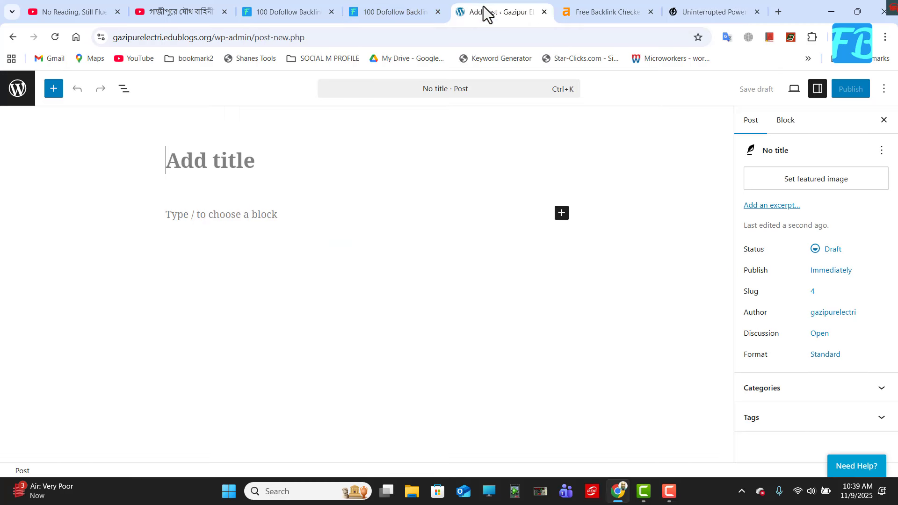
right_click(199, 166)
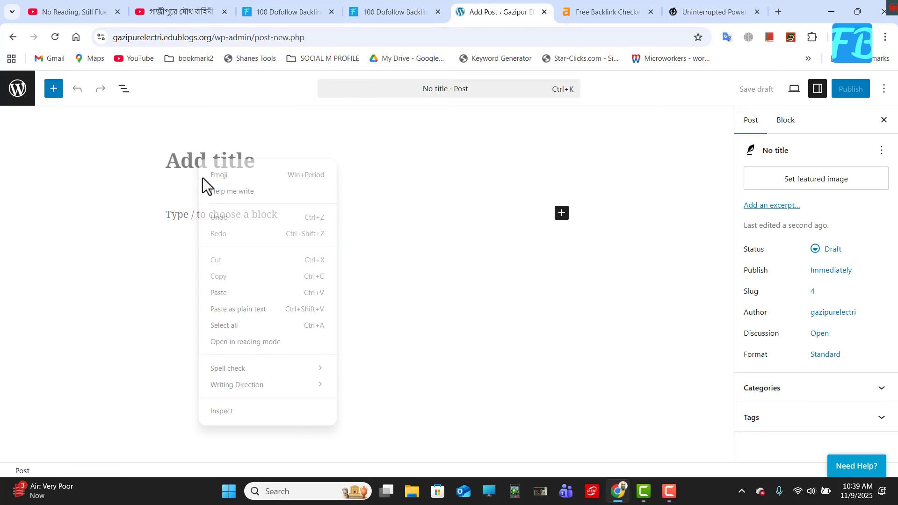
left_click(226, 293)
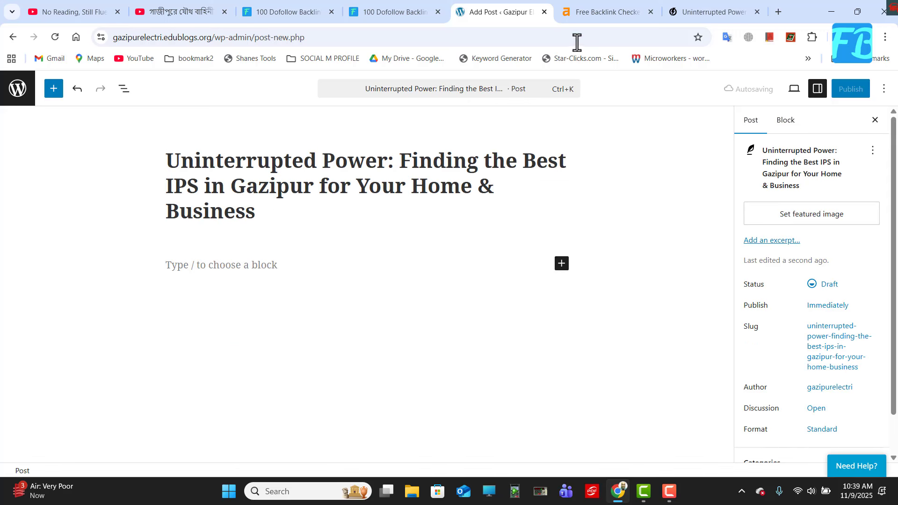
Return to the Gazipur Electric article at its opening paragraph.
left_click(685, 17)
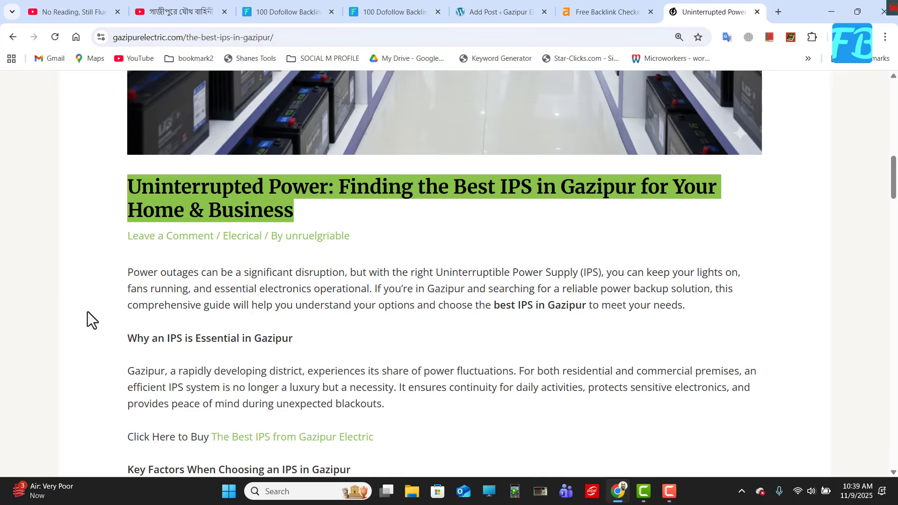
scroll(82, 274, "down", 3)
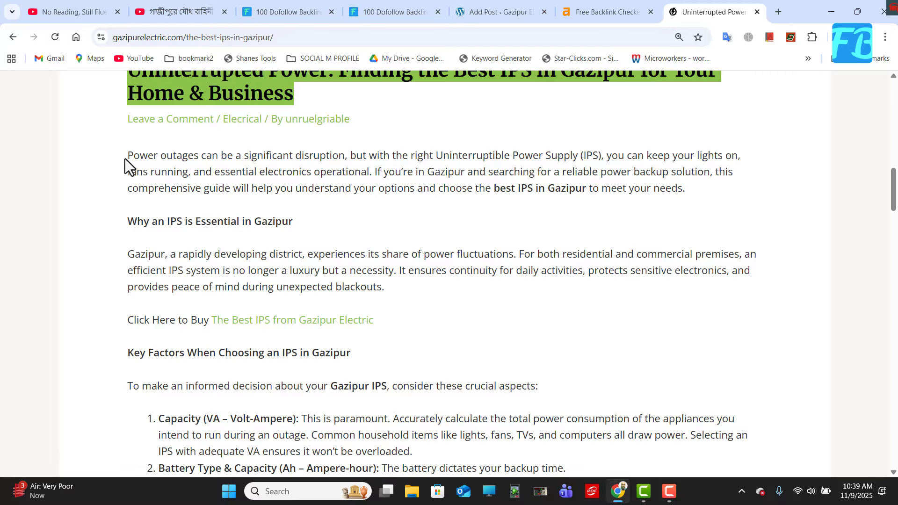
left_click_drag(124, 159, 211, 314)
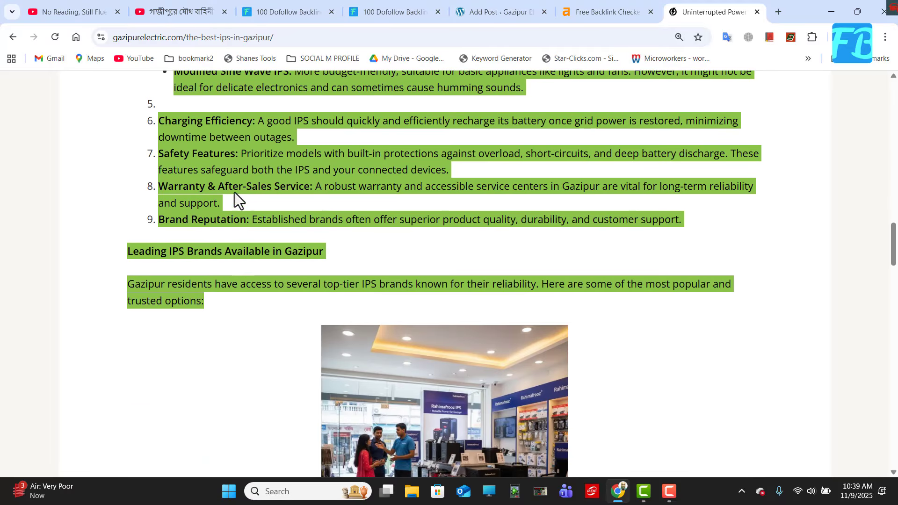
right_click(225, 159)
scroll(557, 240, "up", 1)
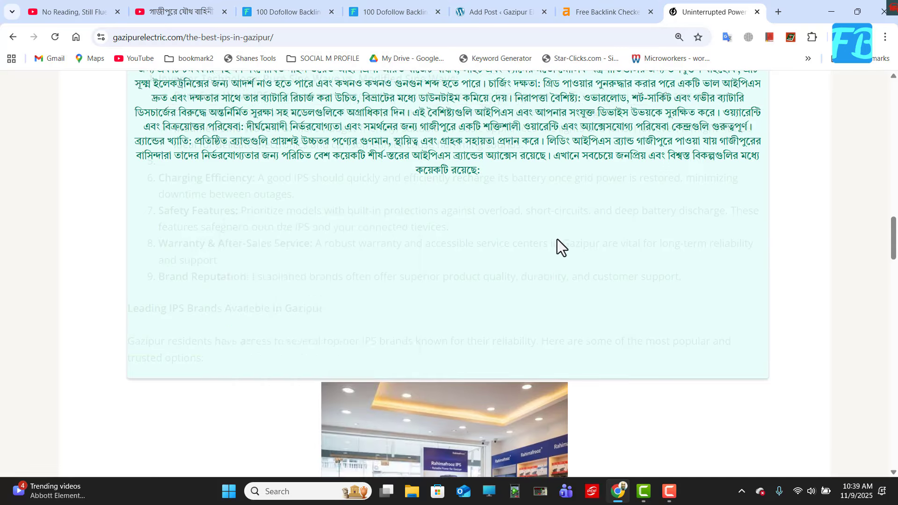
scroll(557, 239, "up", 10)
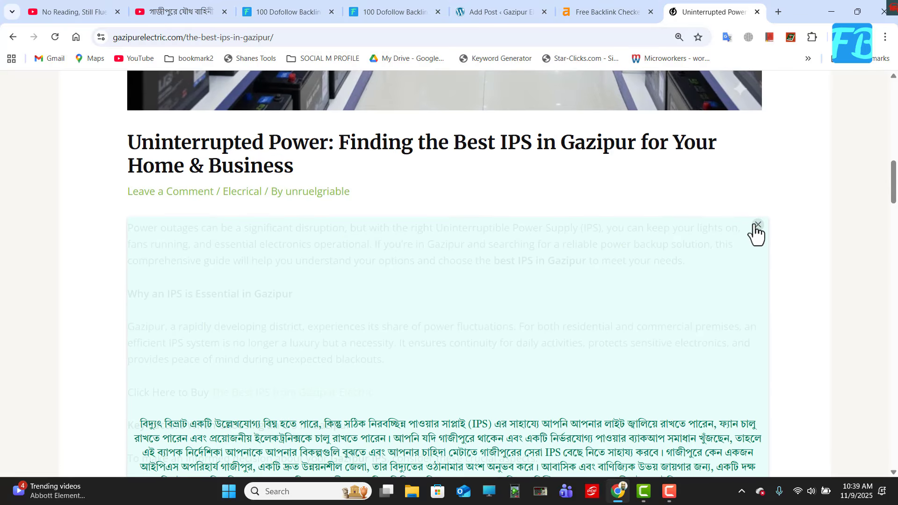
left_click(757, 226)
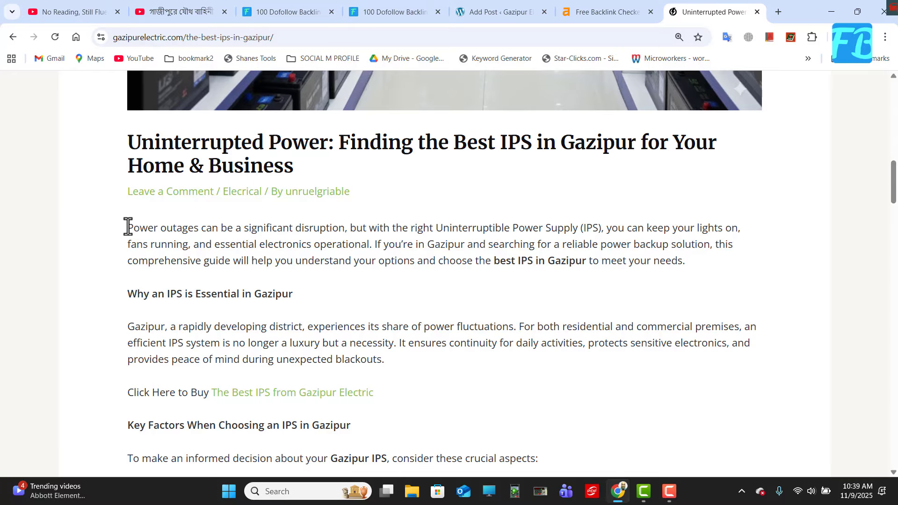
Copy the article's text from "Power outages can be a significant disruption" through "trusted options:", dismissing the translation overlay.
left_click_drag(126, 233, 208, 374)
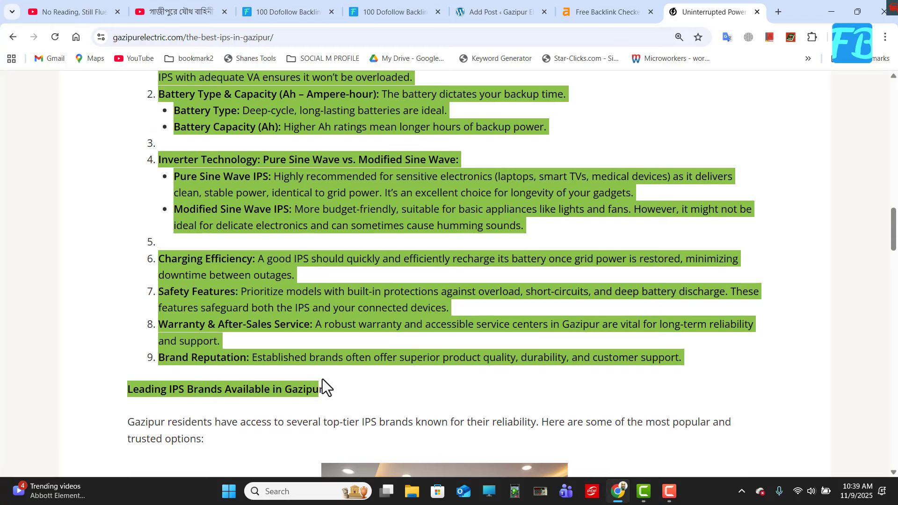
left_click_drag(322, 380, 330, 435)
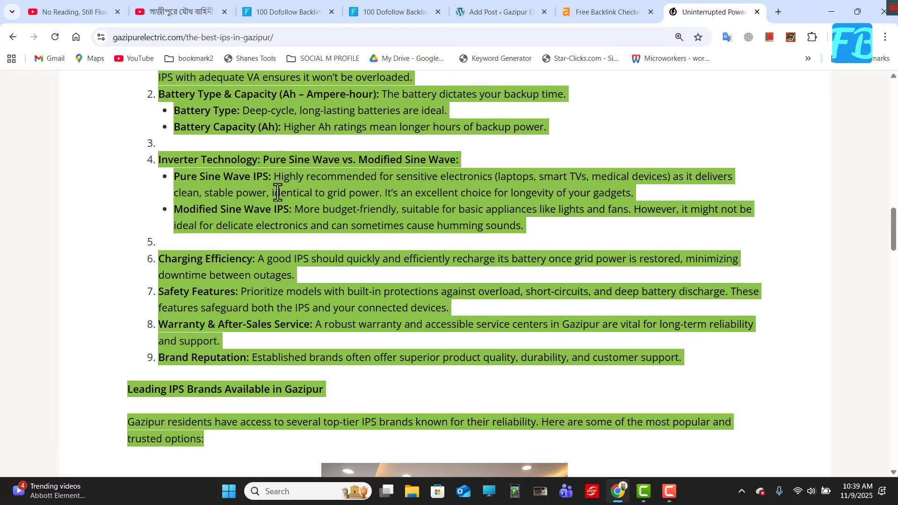
scroll(396, 238, "up", 7)
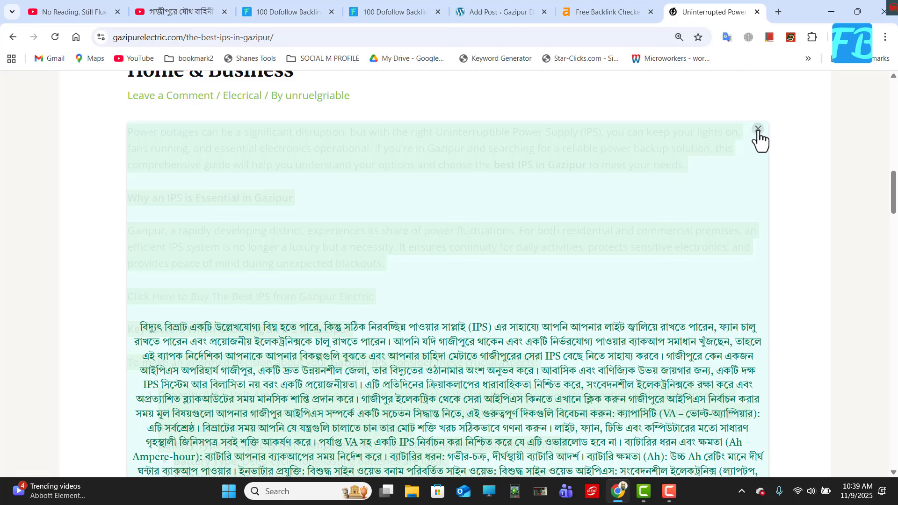
left_click(757, 129)
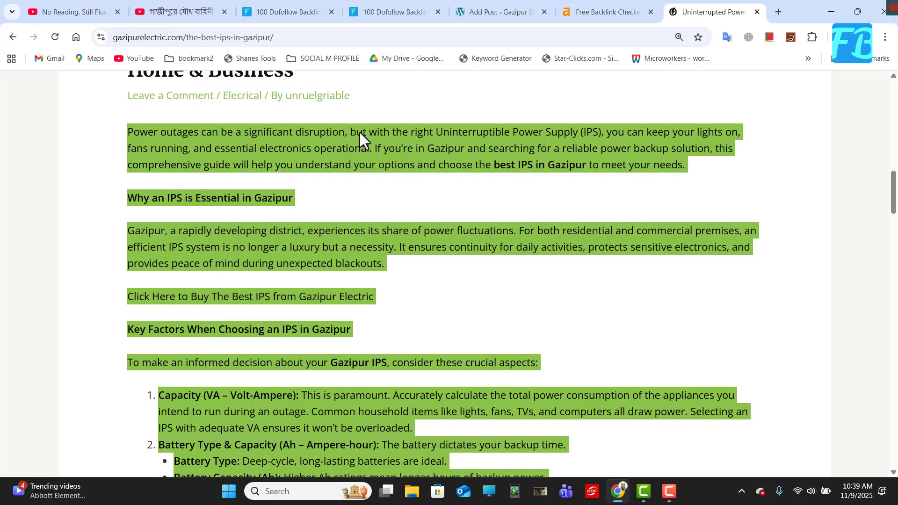
right_click(406, 151)
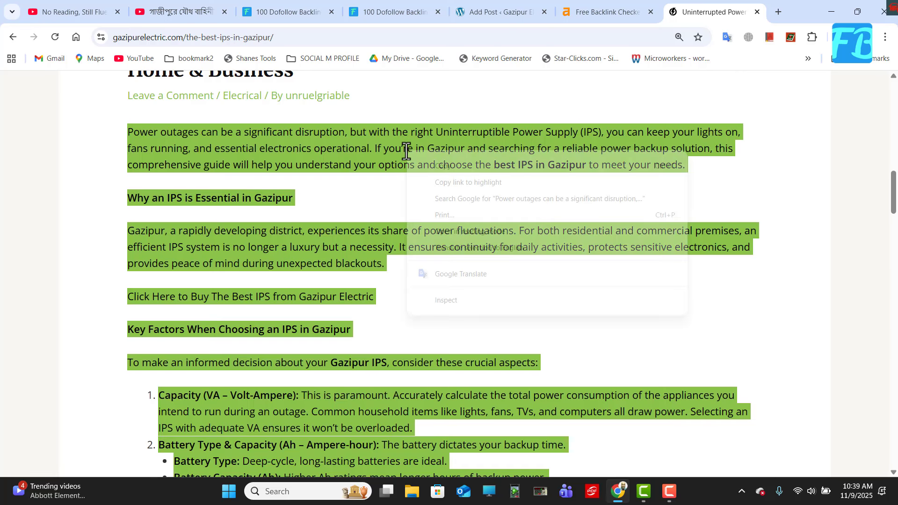
left_click(438, 170)
Paste the copied article text into the body of the new blog post, below the title.
left_click(502, 11)
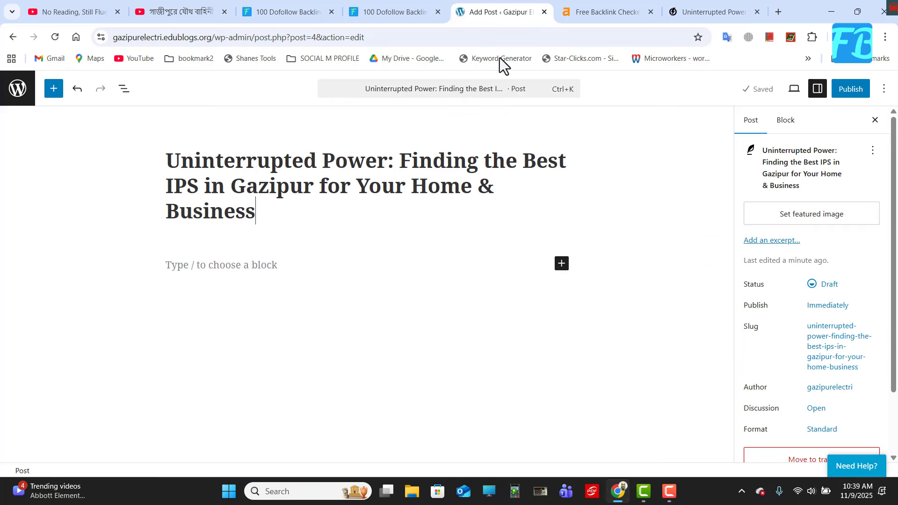
left_click(204, 263)
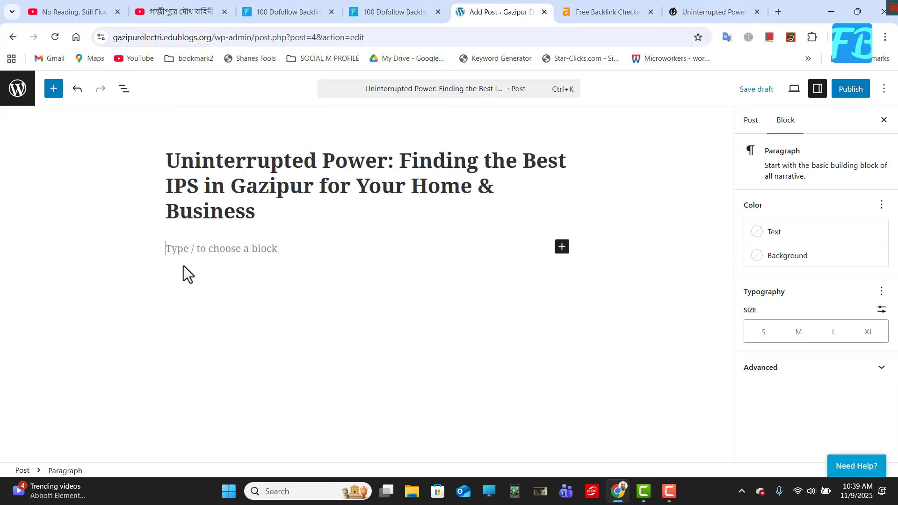
right_click(182, 251)
left_click(199, 343)
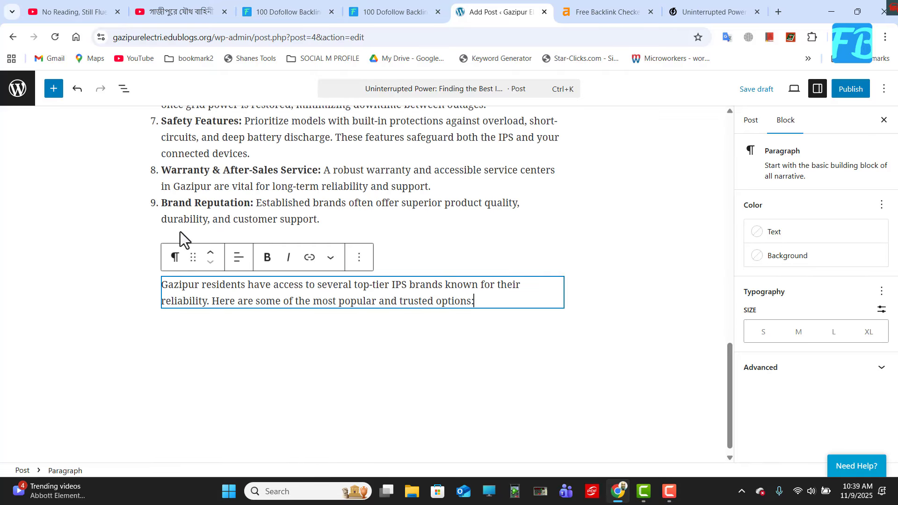
scroll(190, 210, "up", 15)
scroll(204, 223, "up", 1)
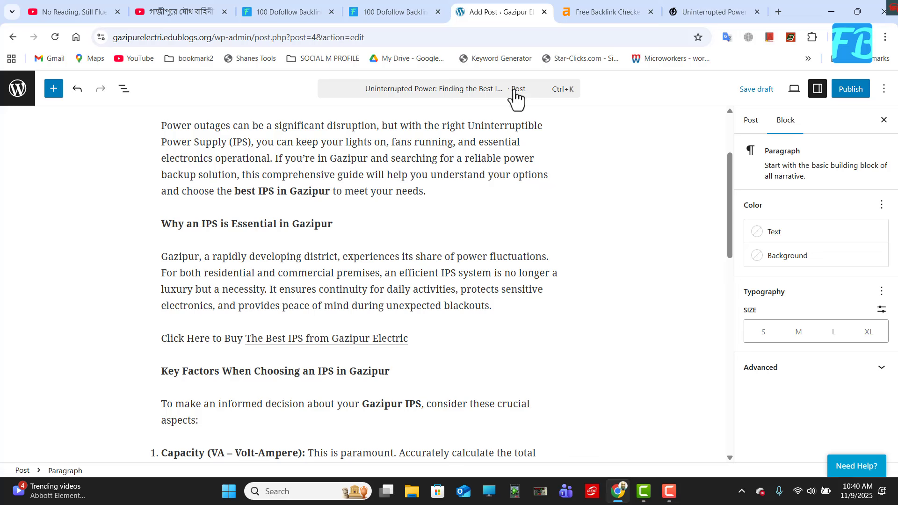
Copy the article's web address from the Gazipur Electric website and return to the blog post.
left_click(686, 13)
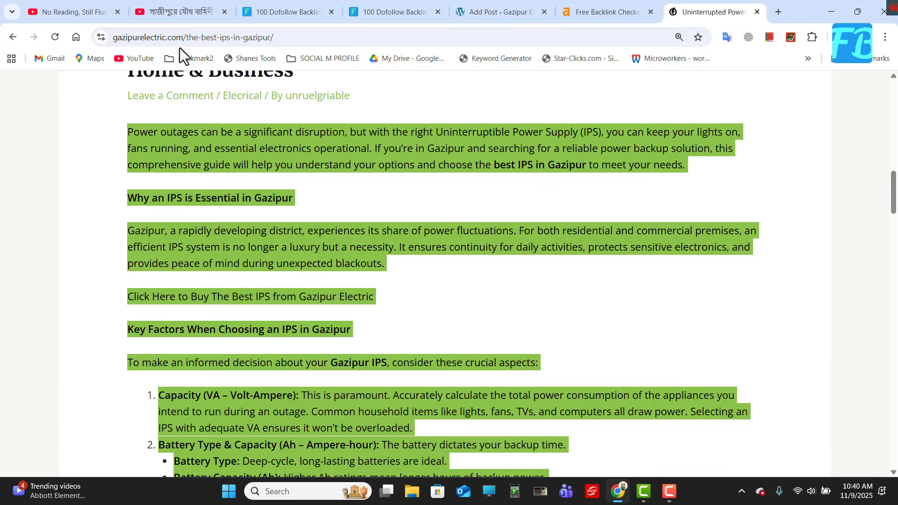
left_click(194, 38)
key("ctrl+c")
right_click(194, 37)
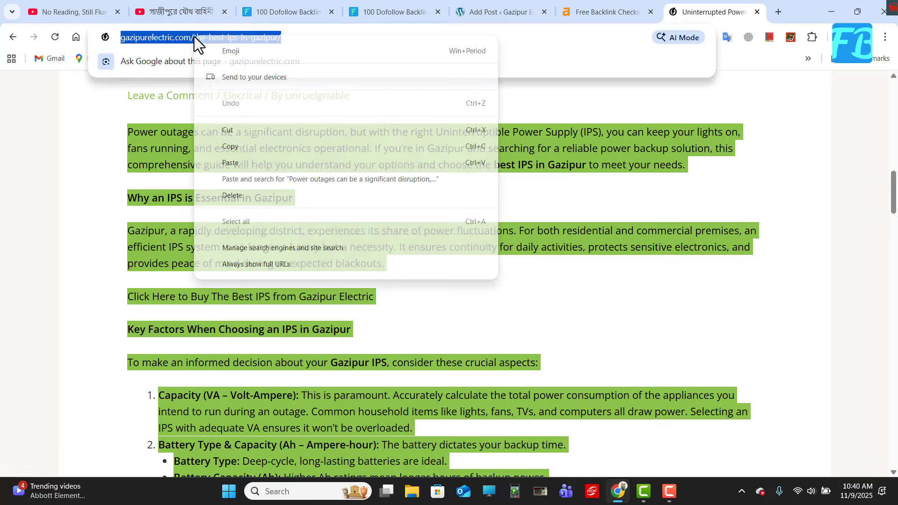
left_click(230, 147)
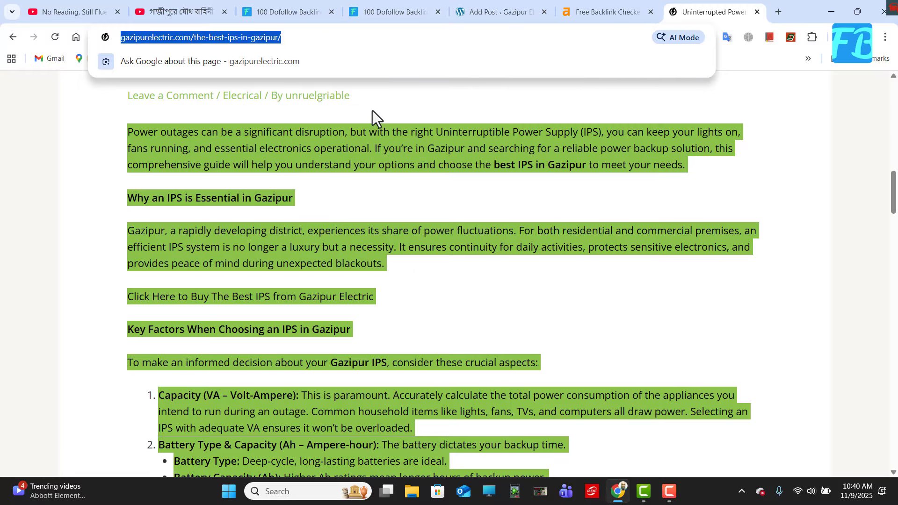
left_click(475, 17)
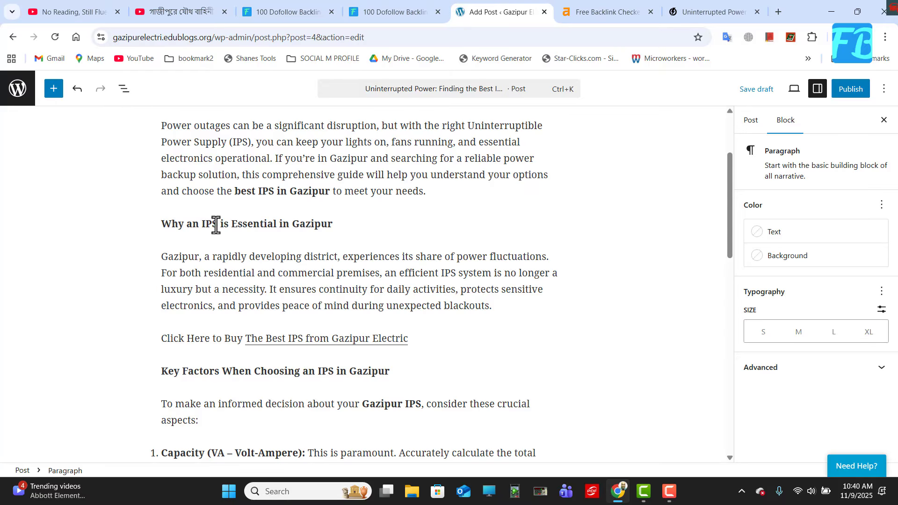
left_click(280, 337)
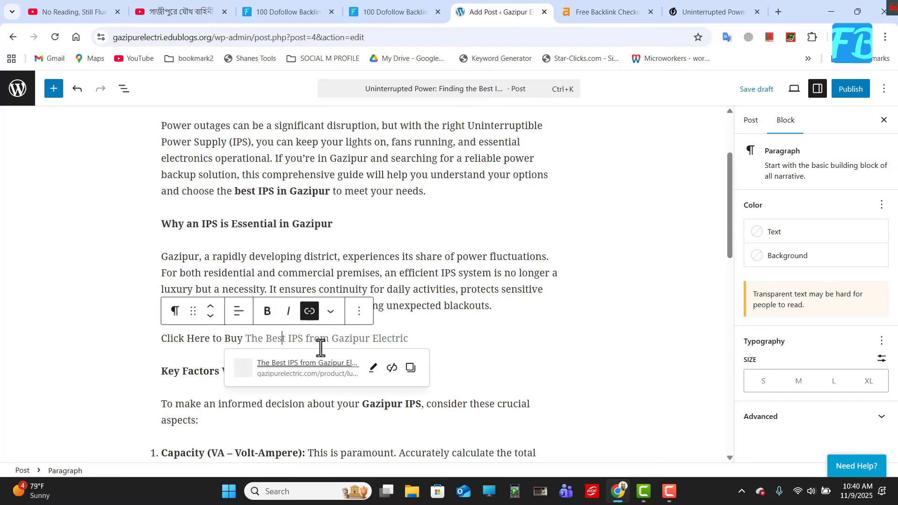
left_click(425, 340)
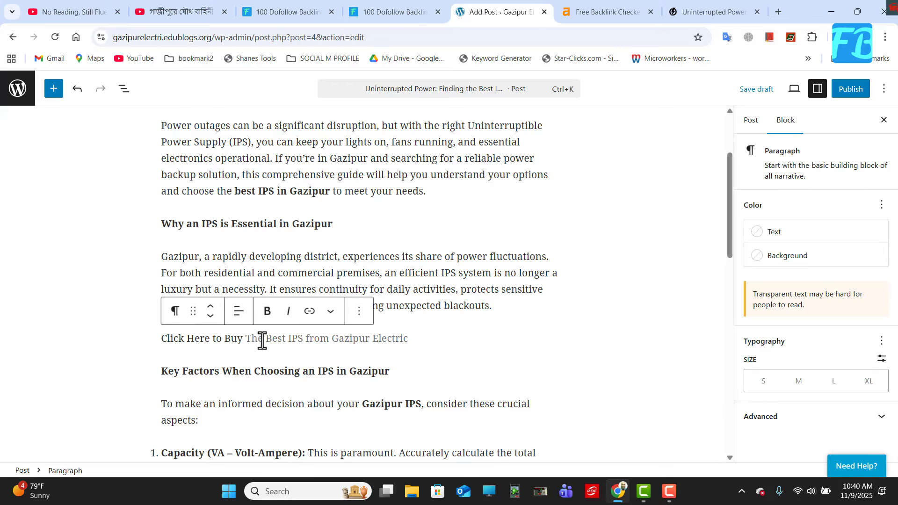
mouse_move(263, 340)
left_mouse_down()
mouse_move(419, 345)
mouse_move(247, 340)
left_mouse_up()
left_click(436, 346)
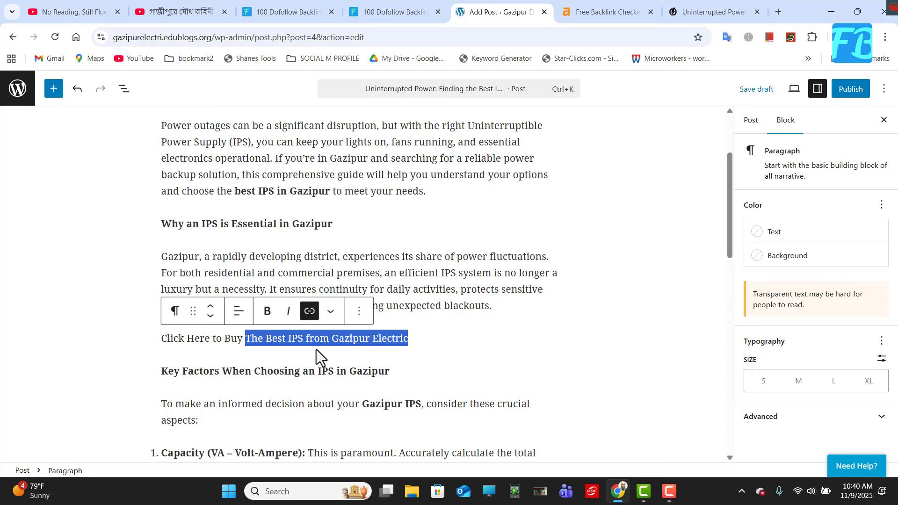
left_click(359, 311)
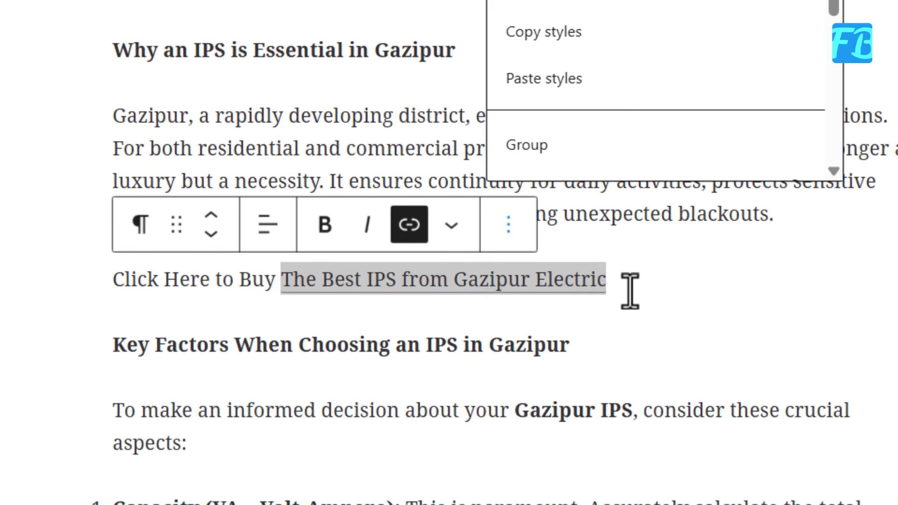
left_click(672, 288)
left_click(483, 289)
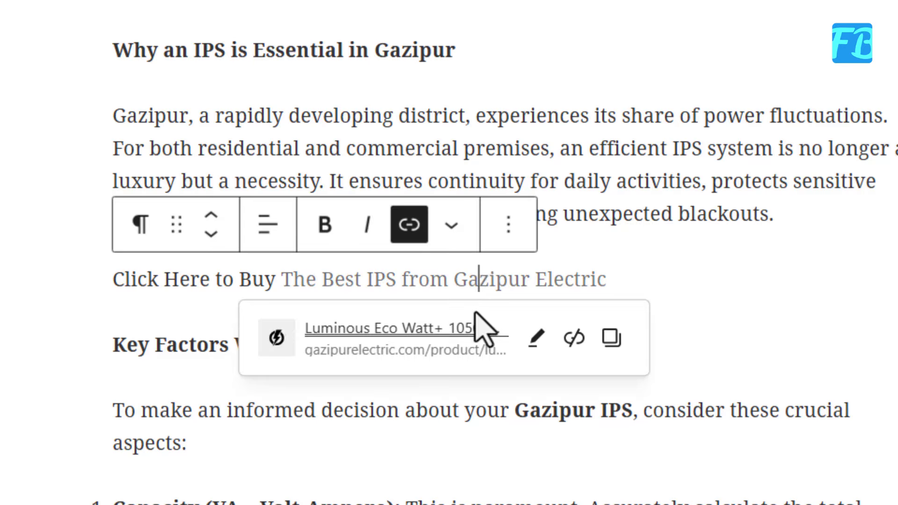
left_click(532, 349)
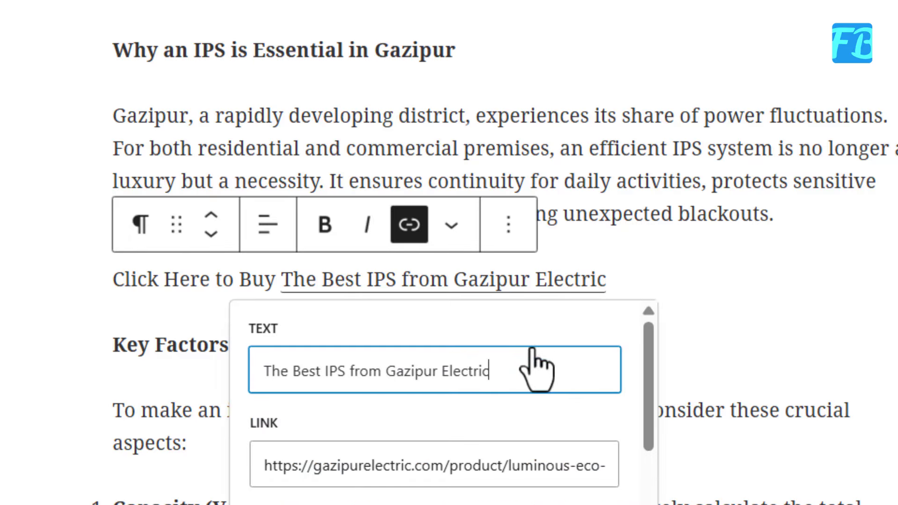
left_click(328, 465)
triple_click(329, 465)
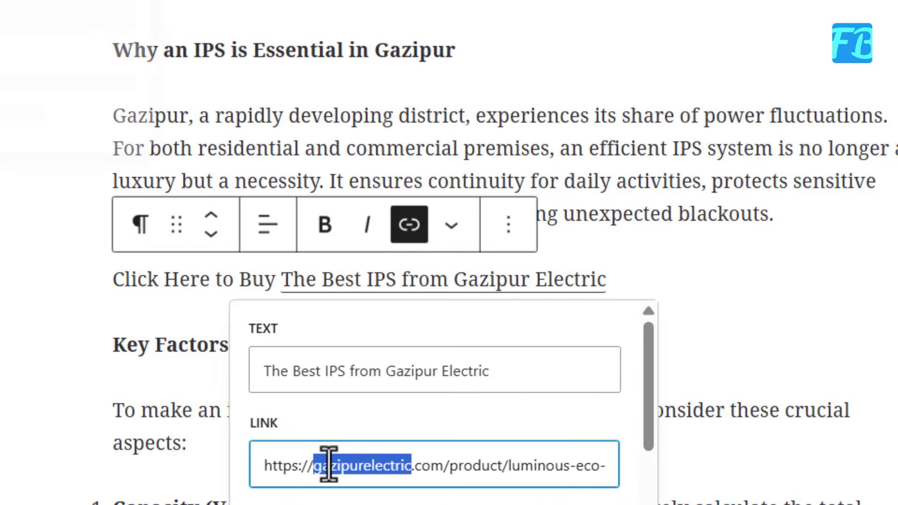
key("BackSpace")
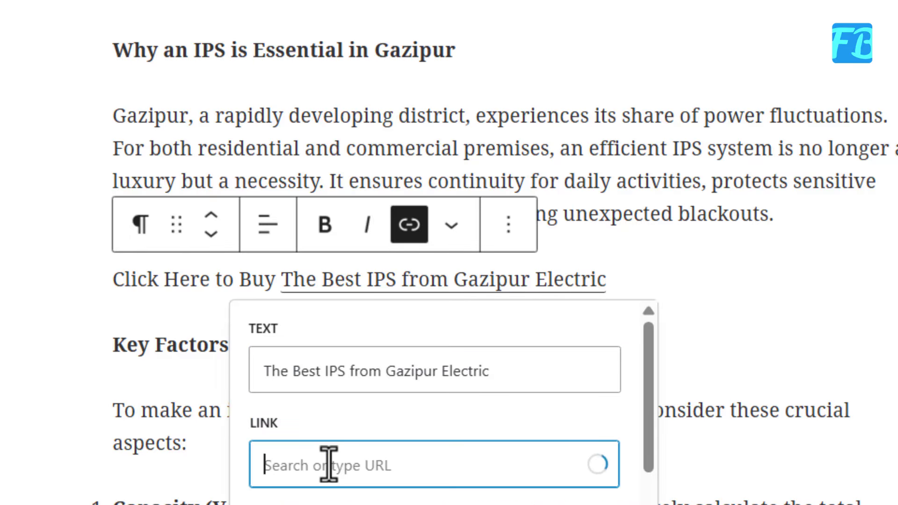
right_click(282, 463)
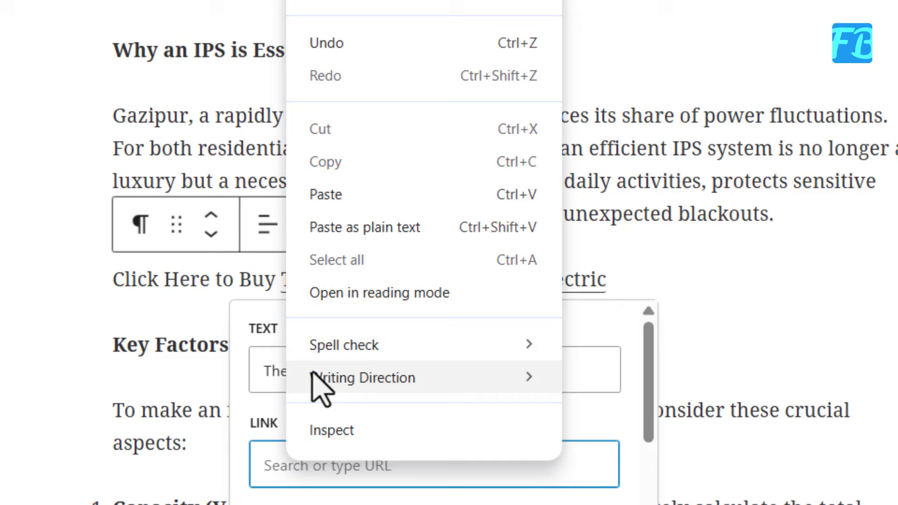
left_click(323, 195)
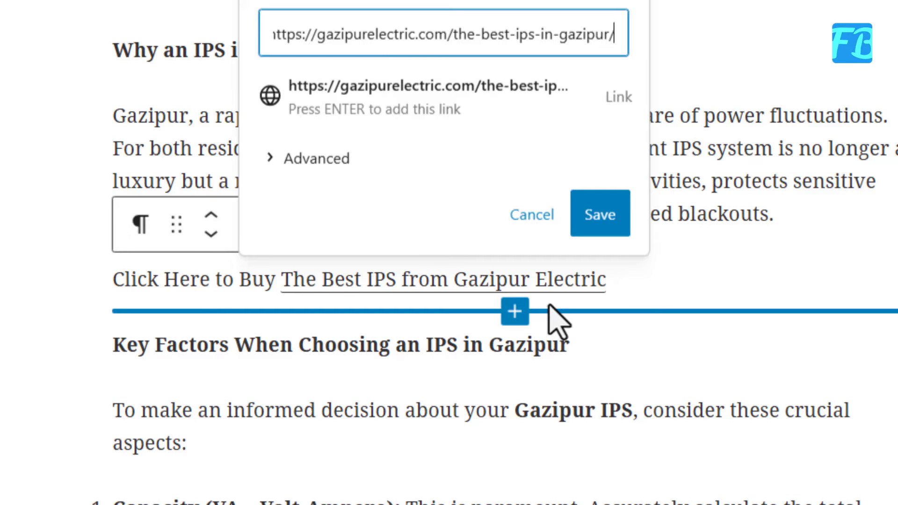
left_click(597, 224)
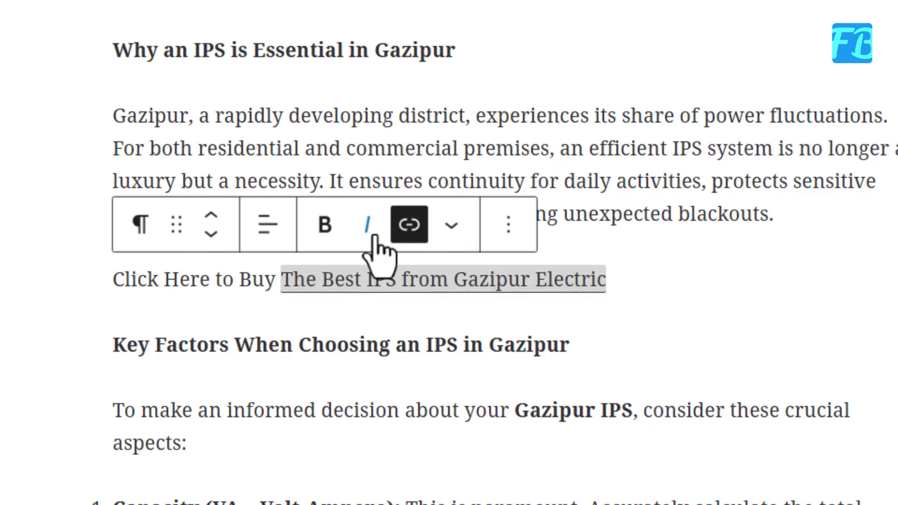
left_click(410, 226)
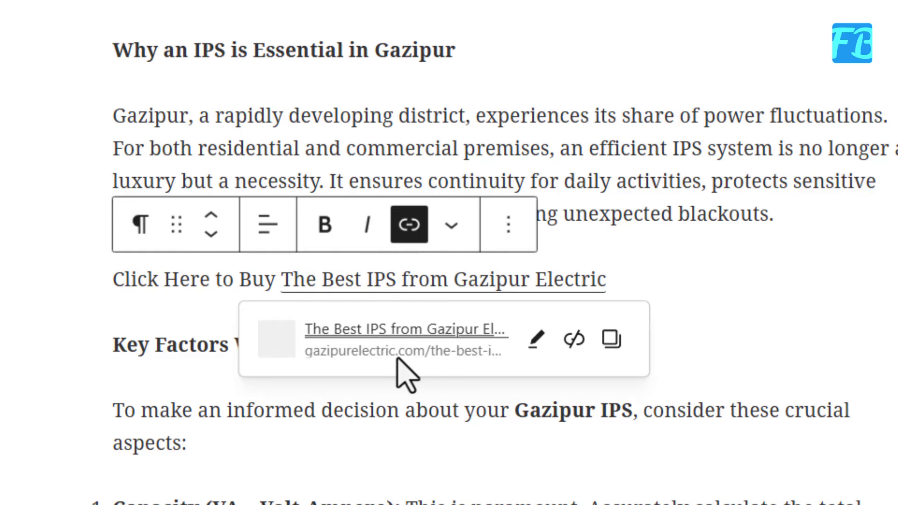
left_click(866, 310)
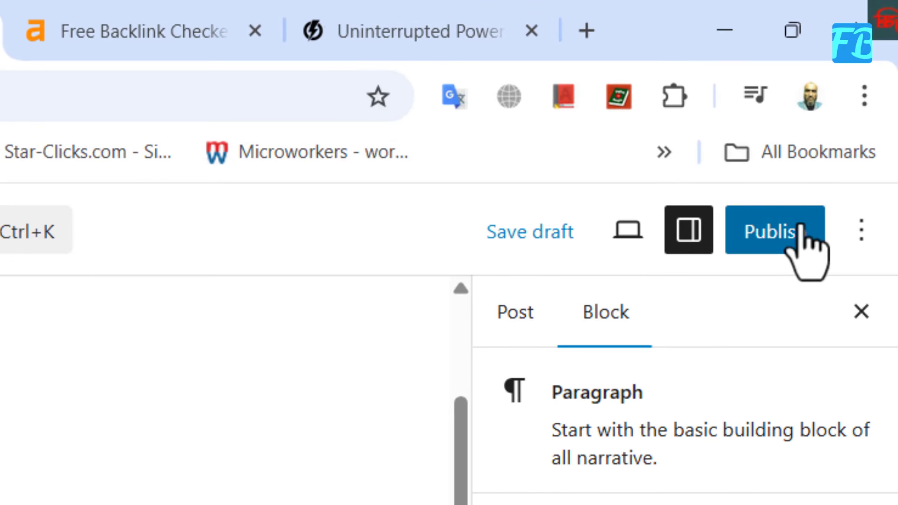
Publish the post with public visibility and immediate timing, and open the published post on the blog.
left_click(770, 241)
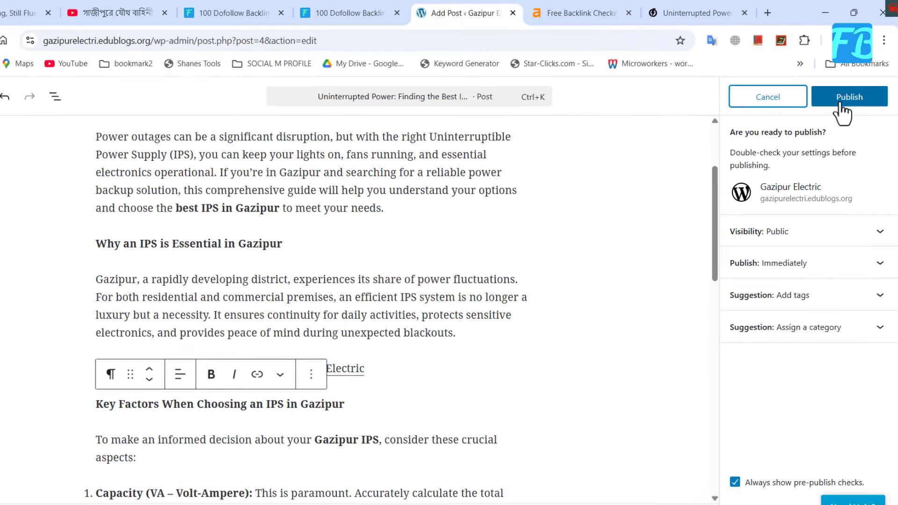
left_click(818, 196)
left_click(863, 91)
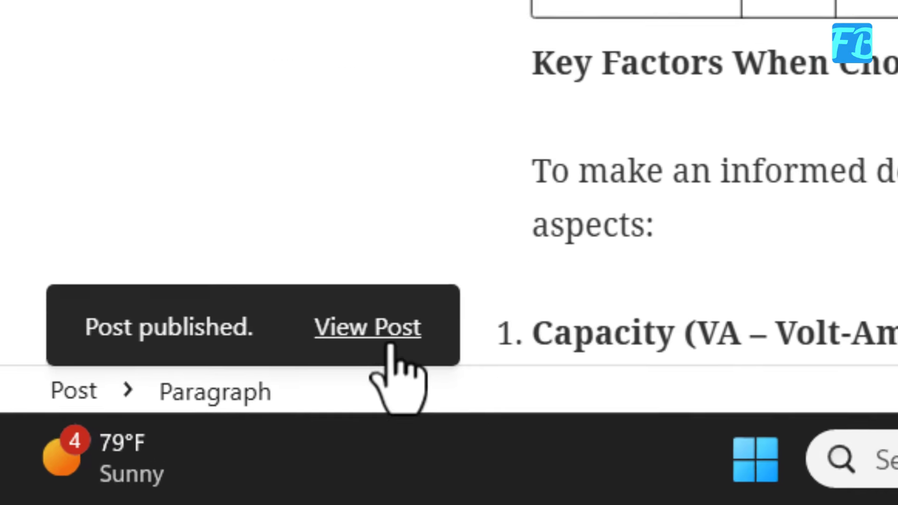
left_click(154, 437)
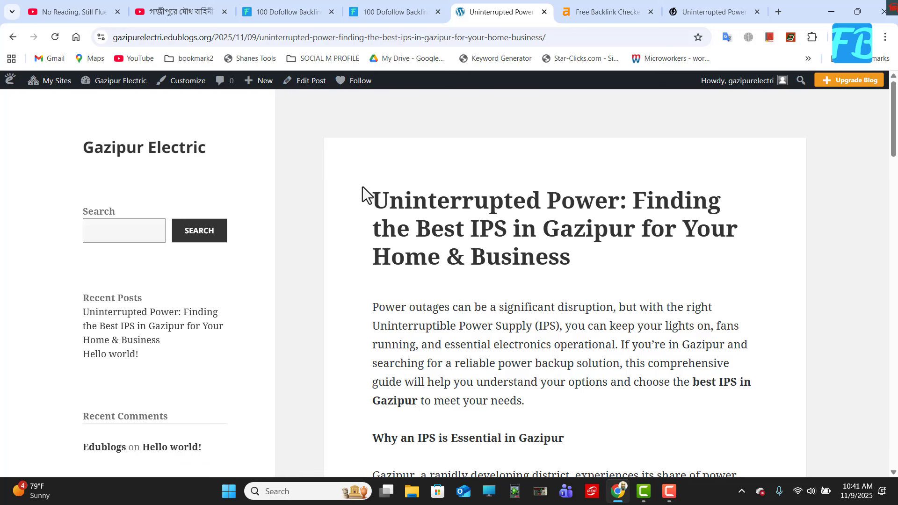
Follow the "The Best IPS from Gazipur Electric" link in the published post and look through the article it opens.
scroll(381, 200, "down", 4)
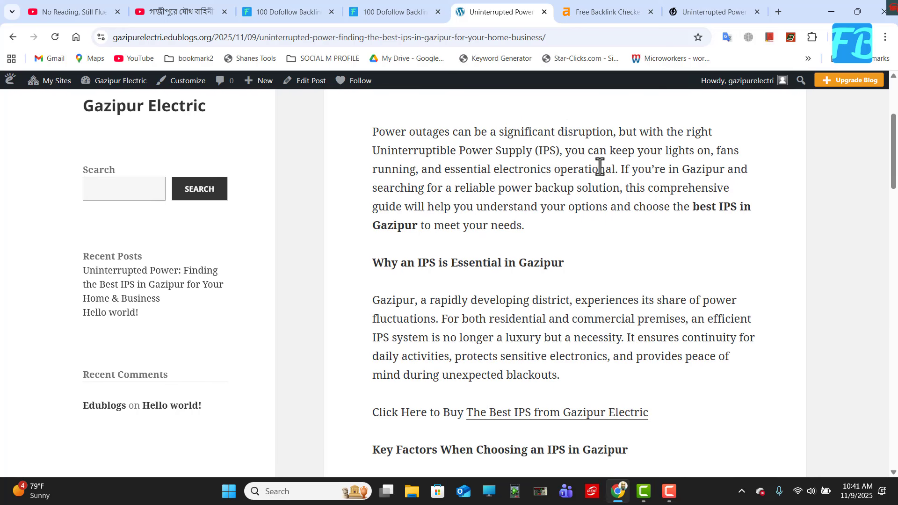
scroll(561, 217, "down", 3)
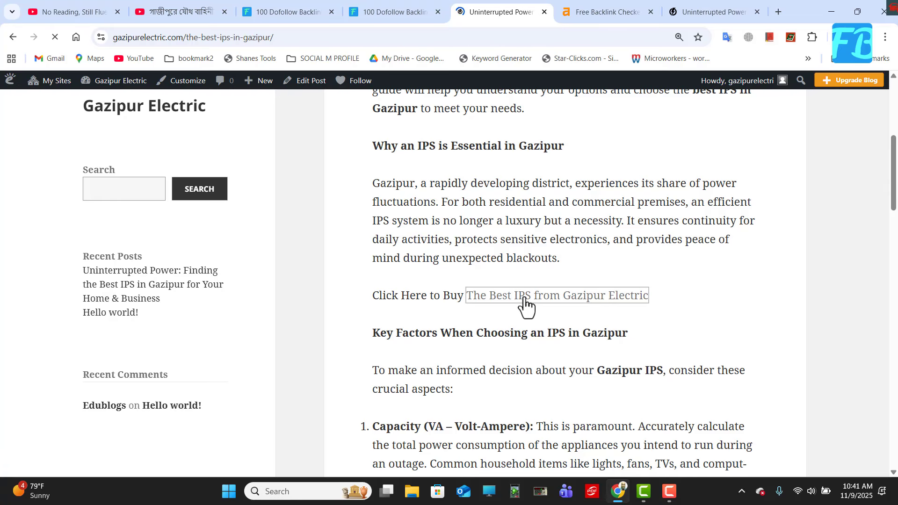
scroll(421, 133, "down", 15)
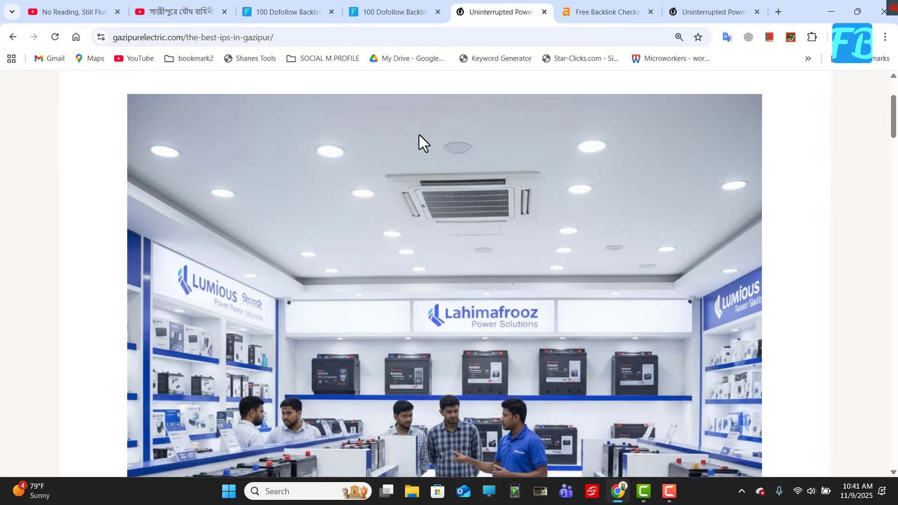
scroll(415, 142, "down", 20)
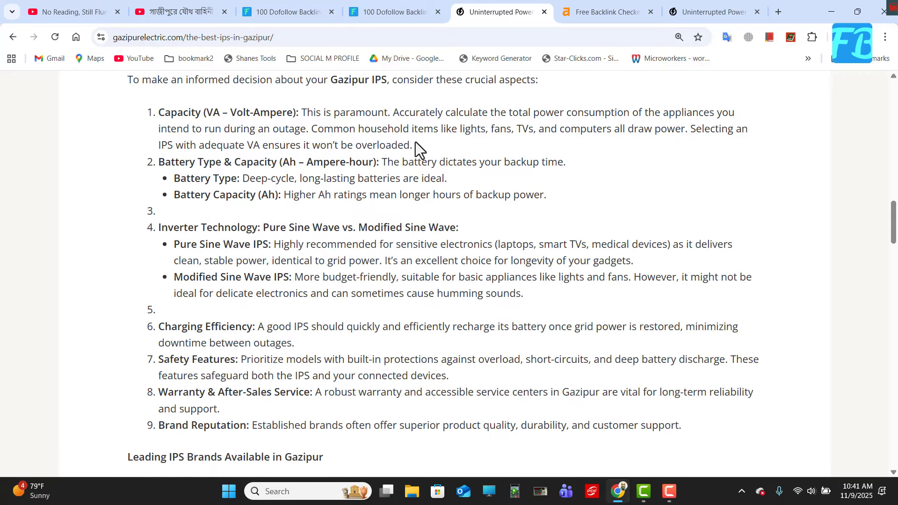
scroll(415, 142, "down", 3)
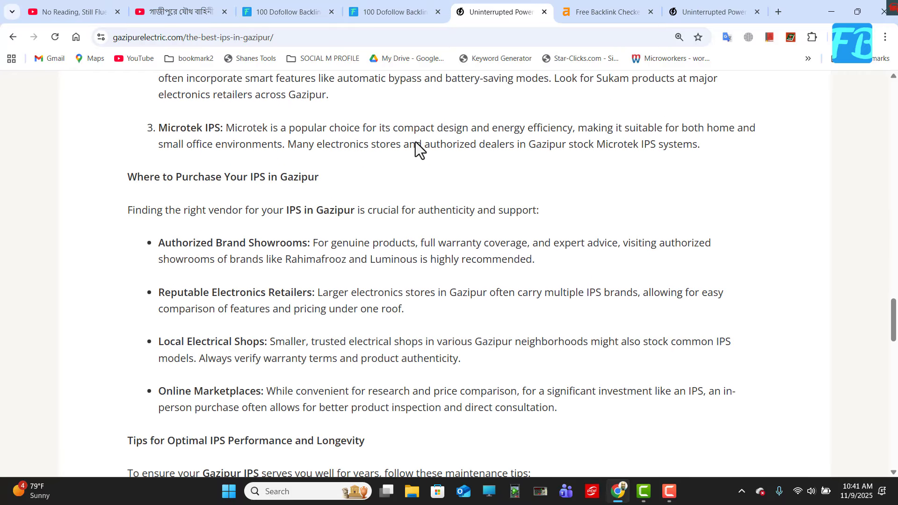
scroll(416, 141, "up", 15)
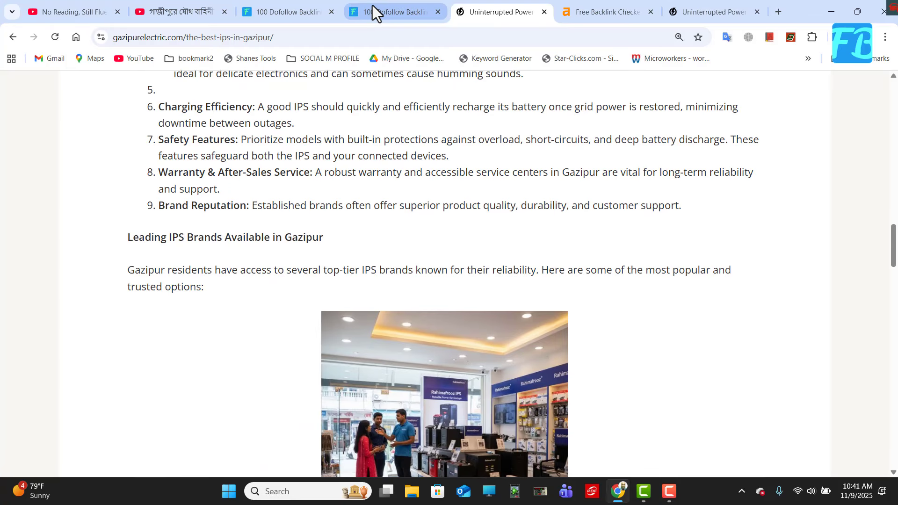
Return to the published blog post, inspect the HTML of the "The Best IPS from Gazipur Electric" link, and close the developer tools.
left_click(373, 6)
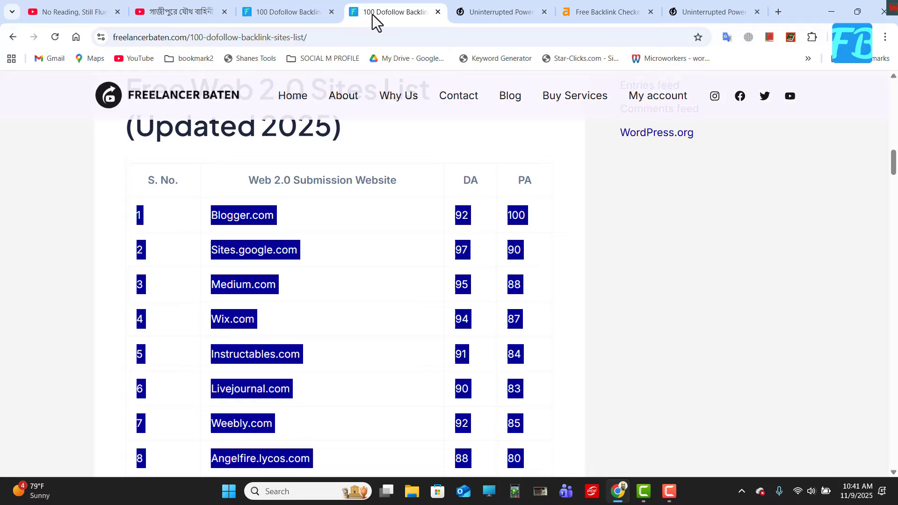
left_click(505, 7)
left_click(13, 37)
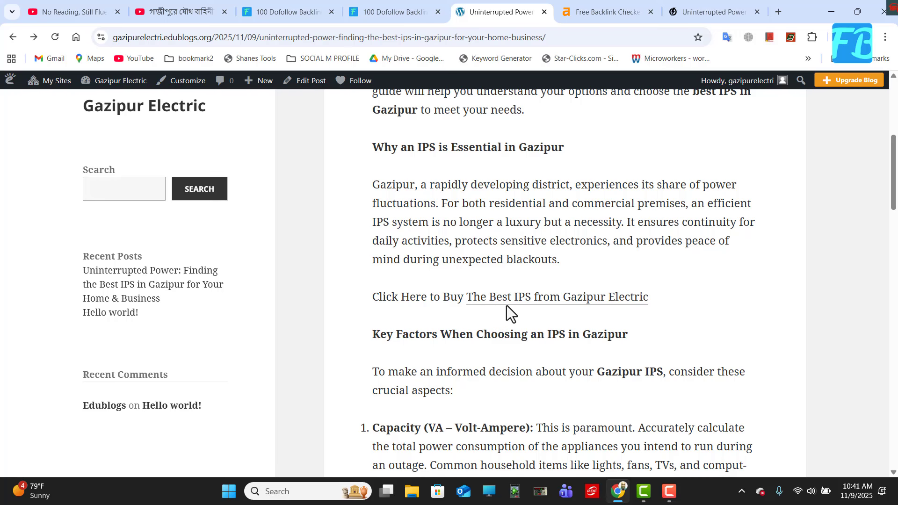
right_click(521, 299)
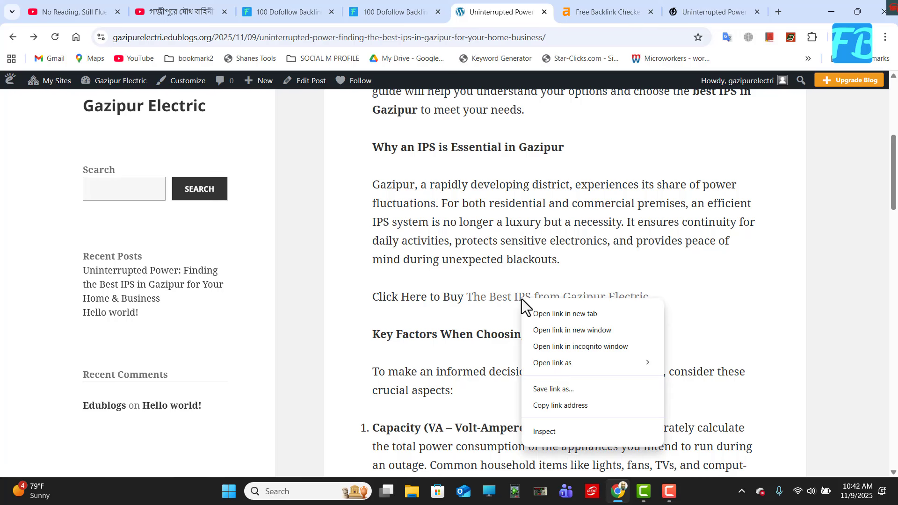
left_click(544, 431)
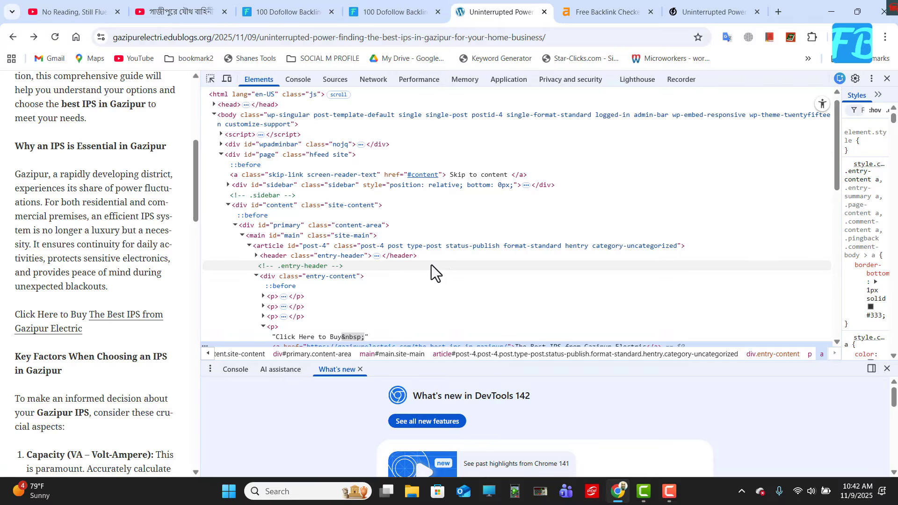
scroll(447, 259, "down", 2)
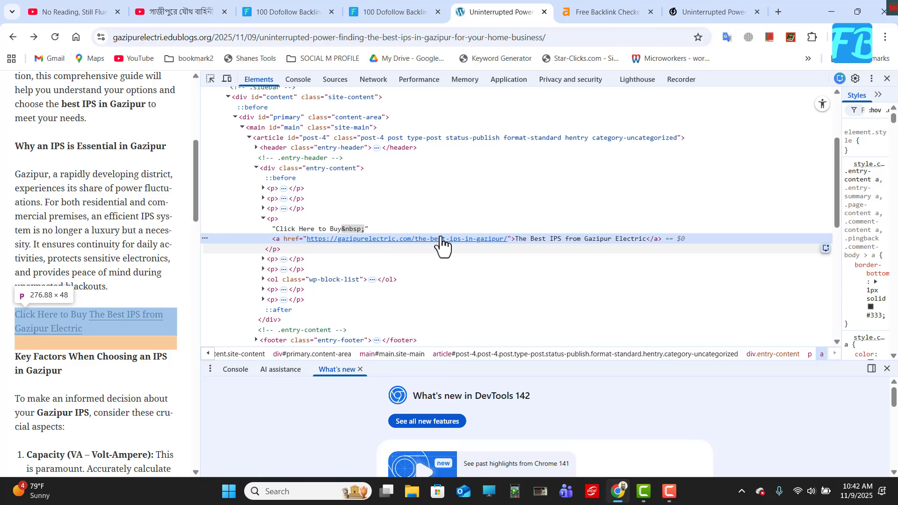
left_click(887, 79)
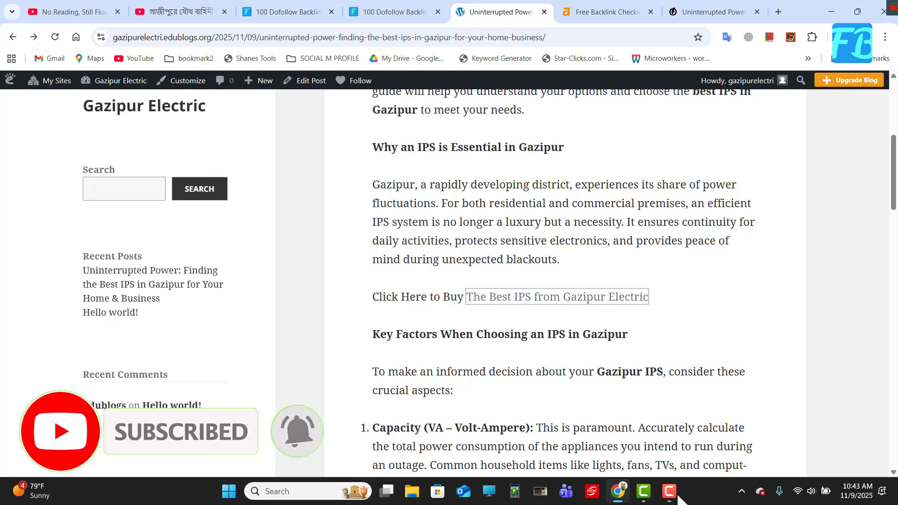
left_click(670, 491)
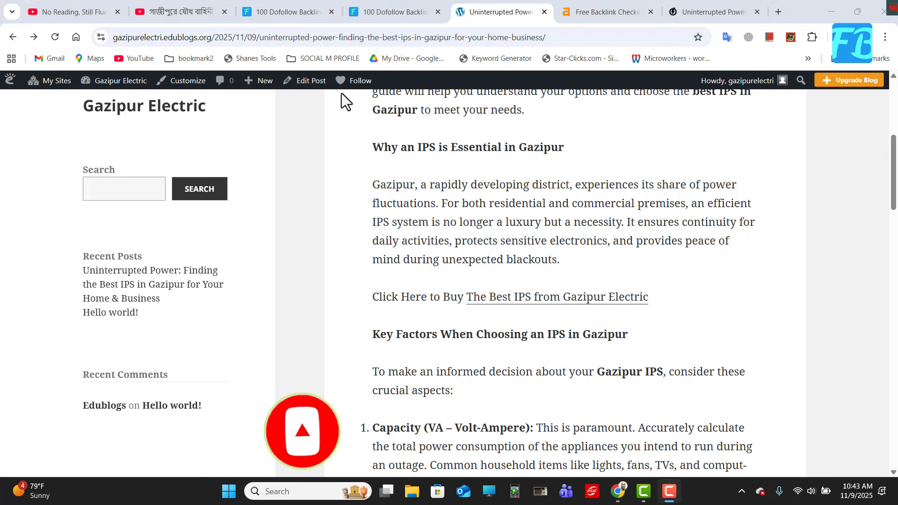